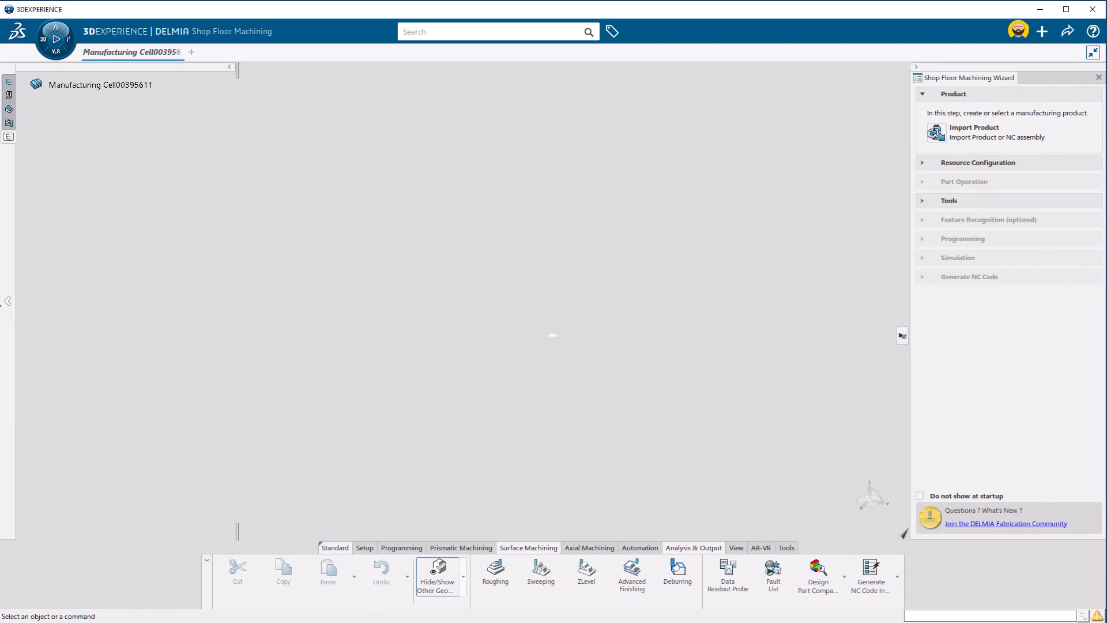
Import the SolidWorks file Mill2AX_1.sldprt from disk and dismiss the operation report
drag(0, 305, 156, 333)
drag(94, 305, 254, 356)
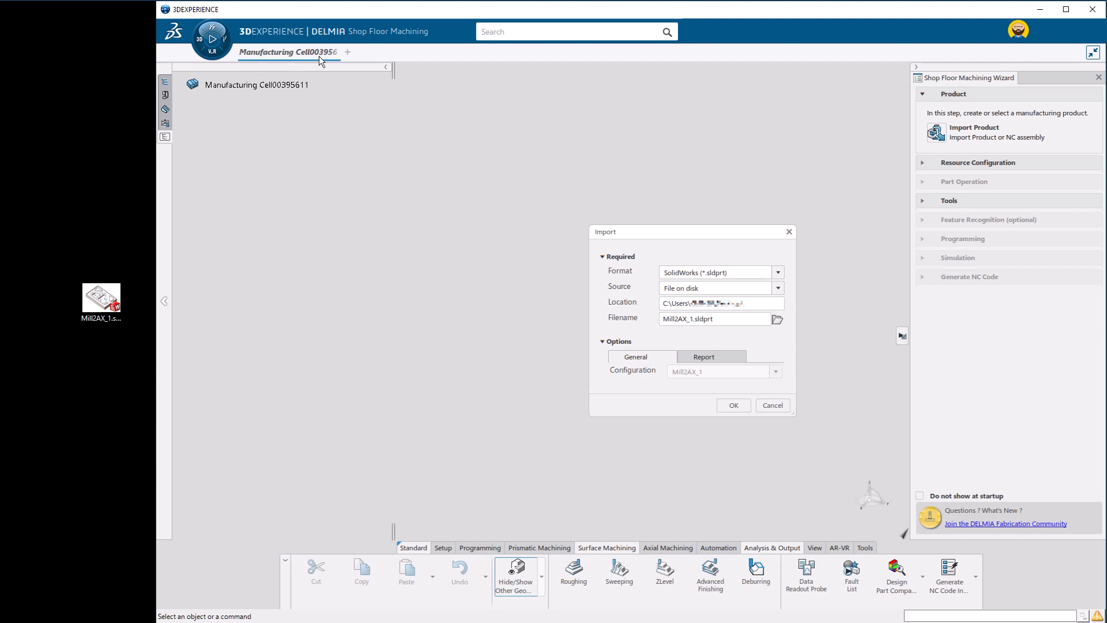
double_click(313, 8)
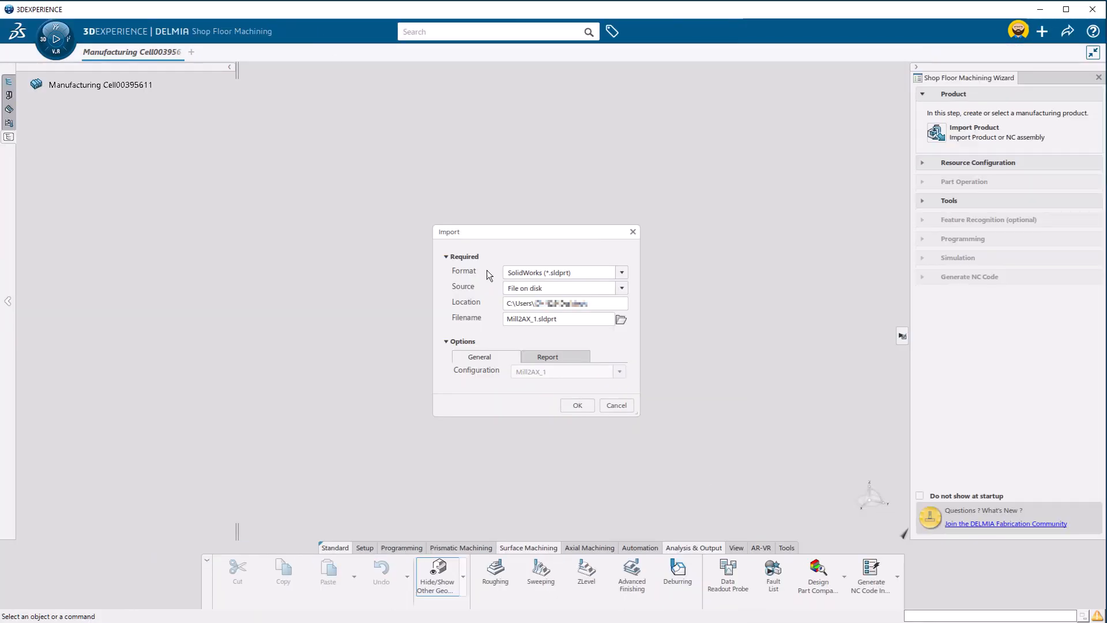
click(587, 410)
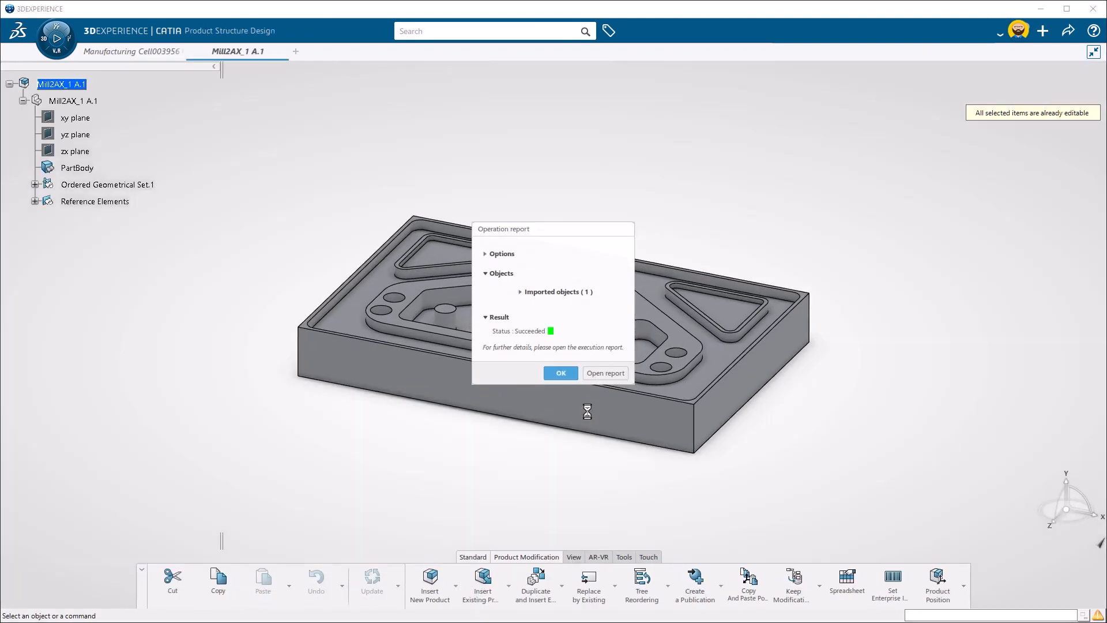
click(562, 375)
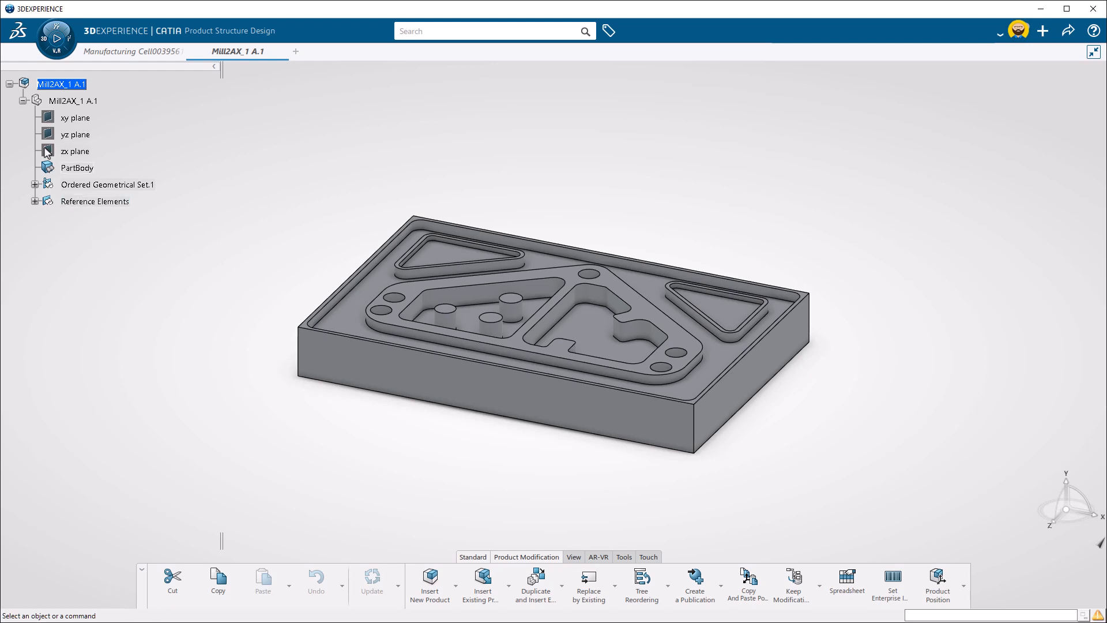
Open the imported Mill2AX_1 product in Shop Floor Machining and assign a generic 3-axis machine with default parameters
click(57, 58)
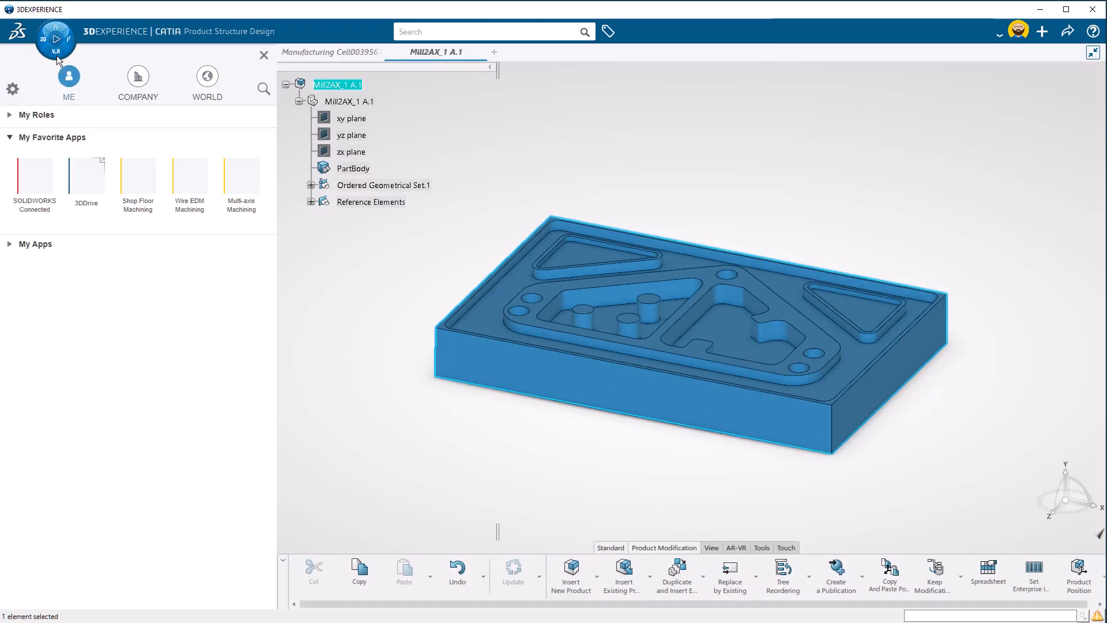
click(143, 207)
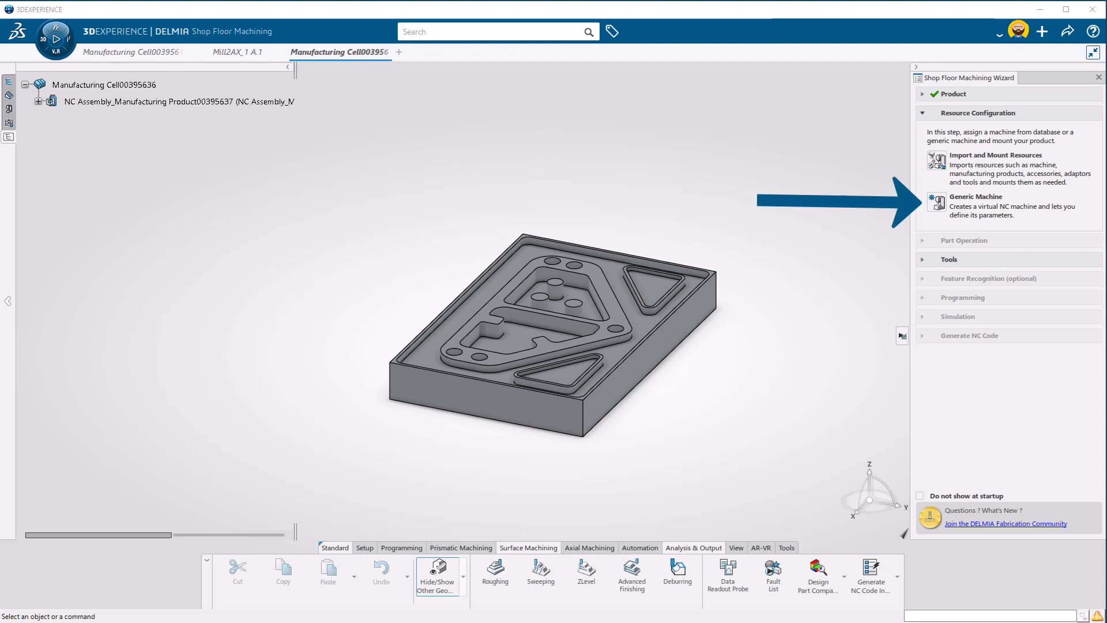
click(936, 202)
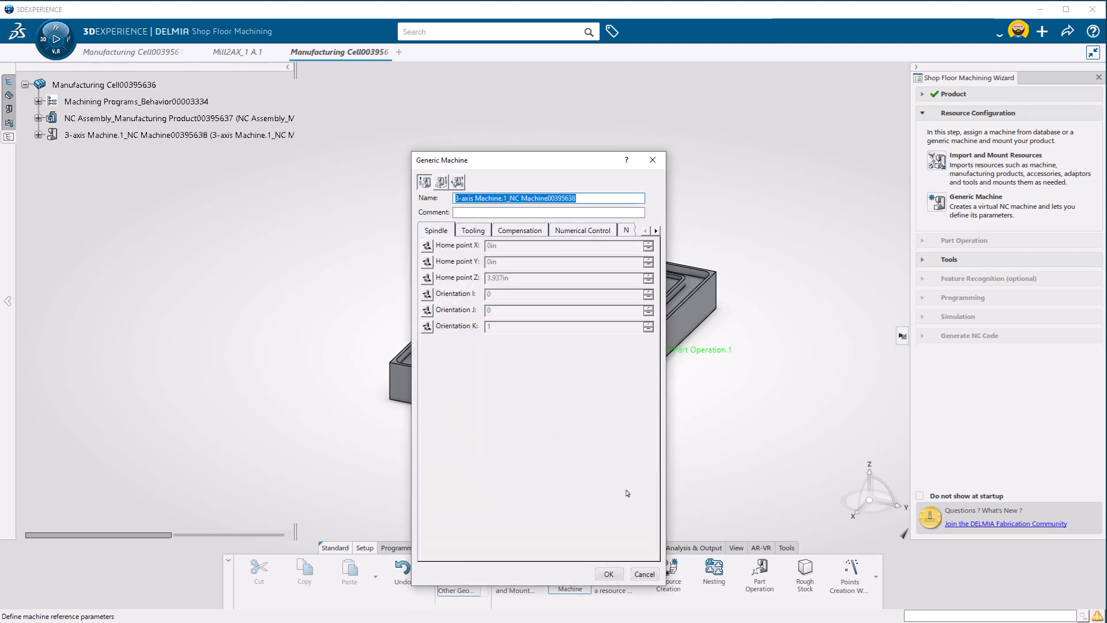
click(607, 574)
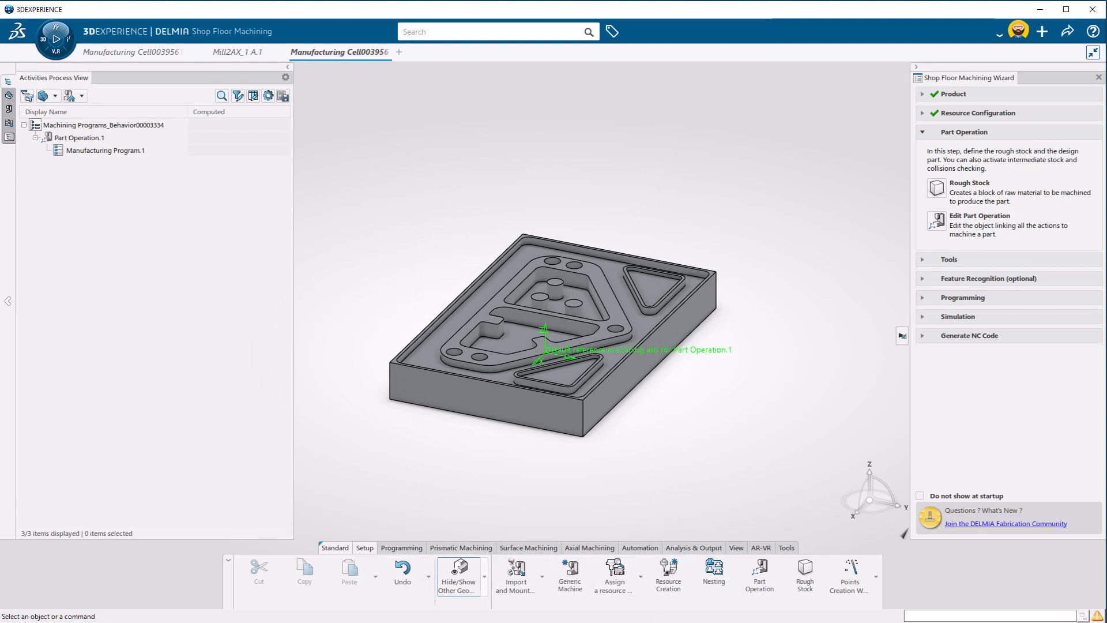
Create a rectangular rough stock around the part body as a new 3D part, with the Z maximum set to 2 in
click(937, 188)
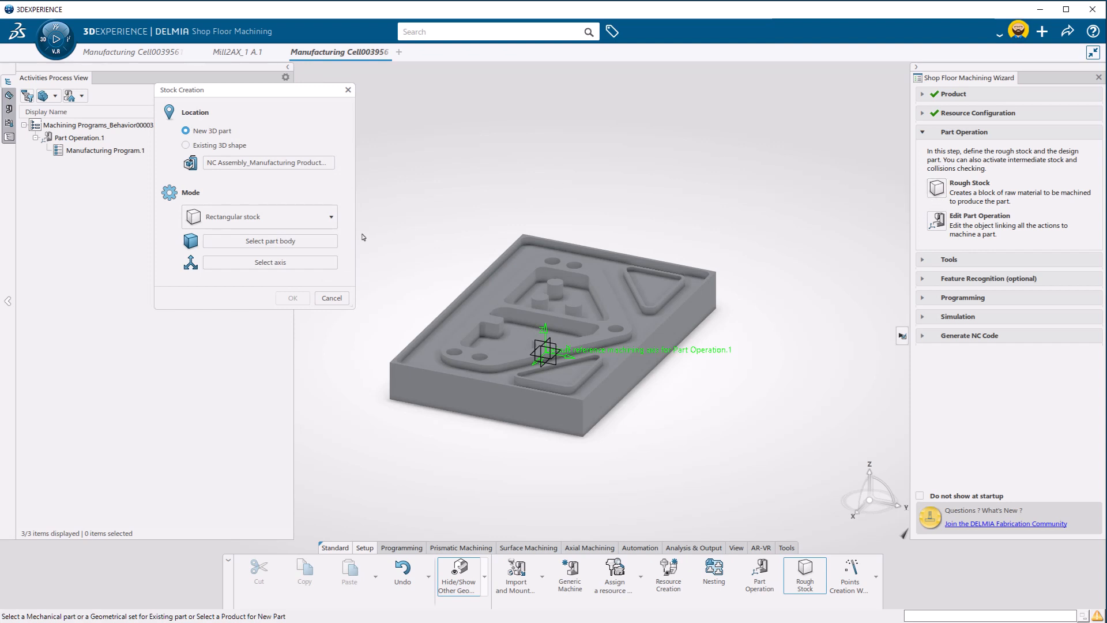
click(319, 235)
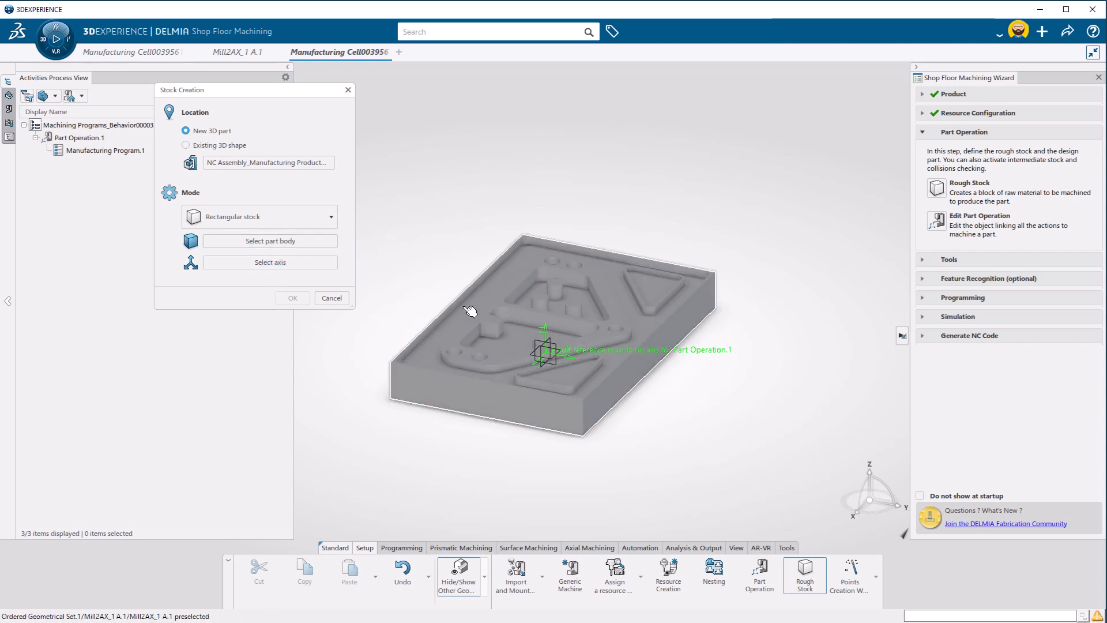
click(468, 310)
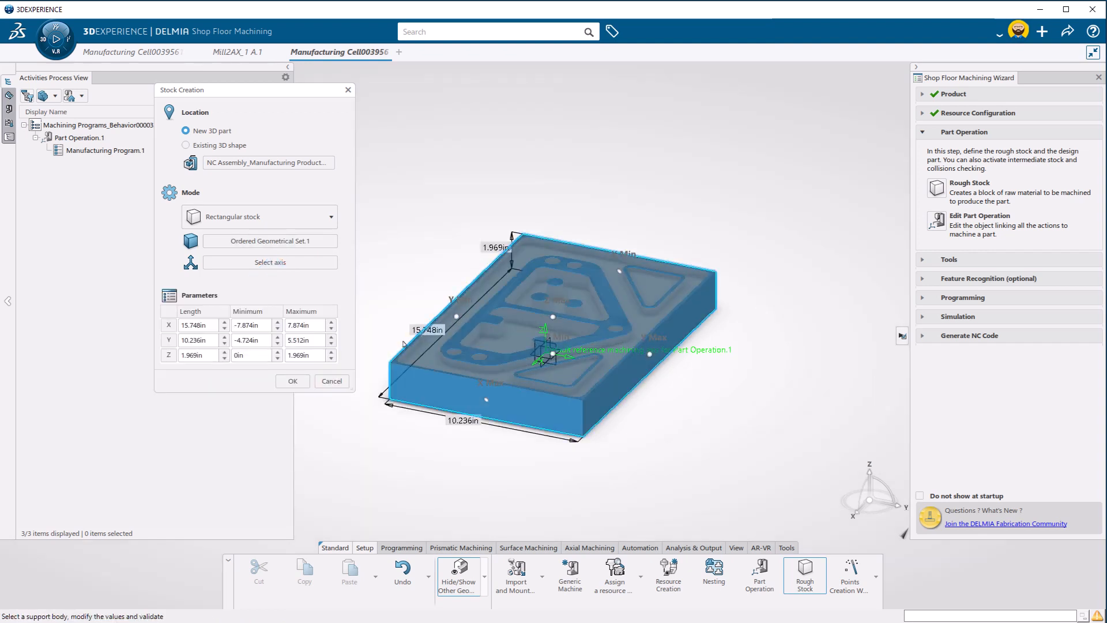
double_click(304, 355)
text(2)
click(292, 380)
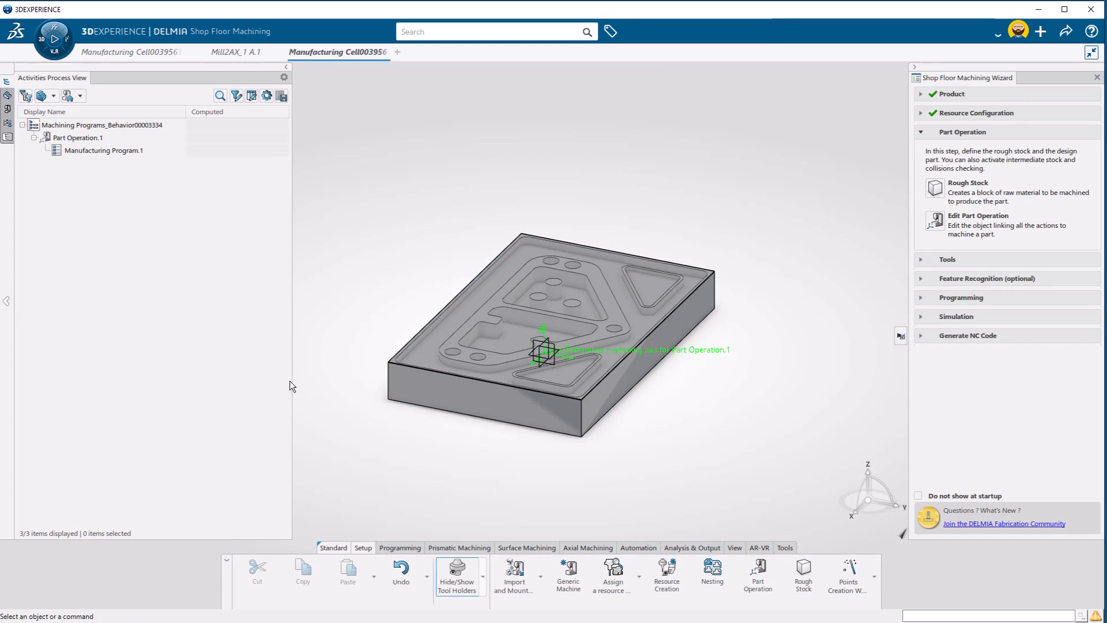
Edit the part operation and assign the new rectangular block as its rough stock
click(935, 221)
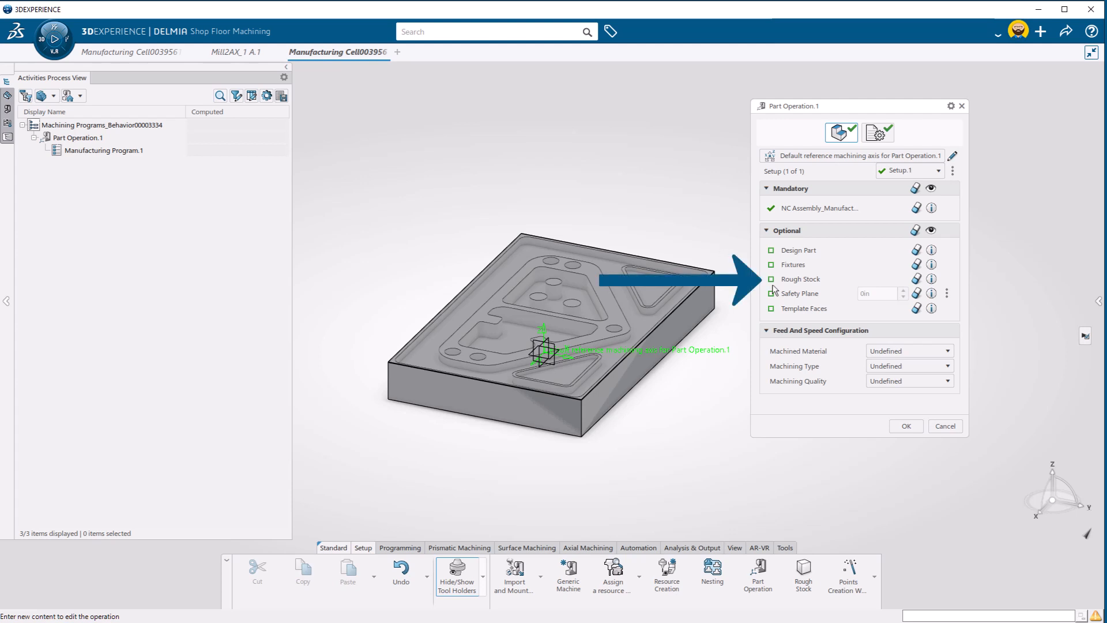
click(795, 283)
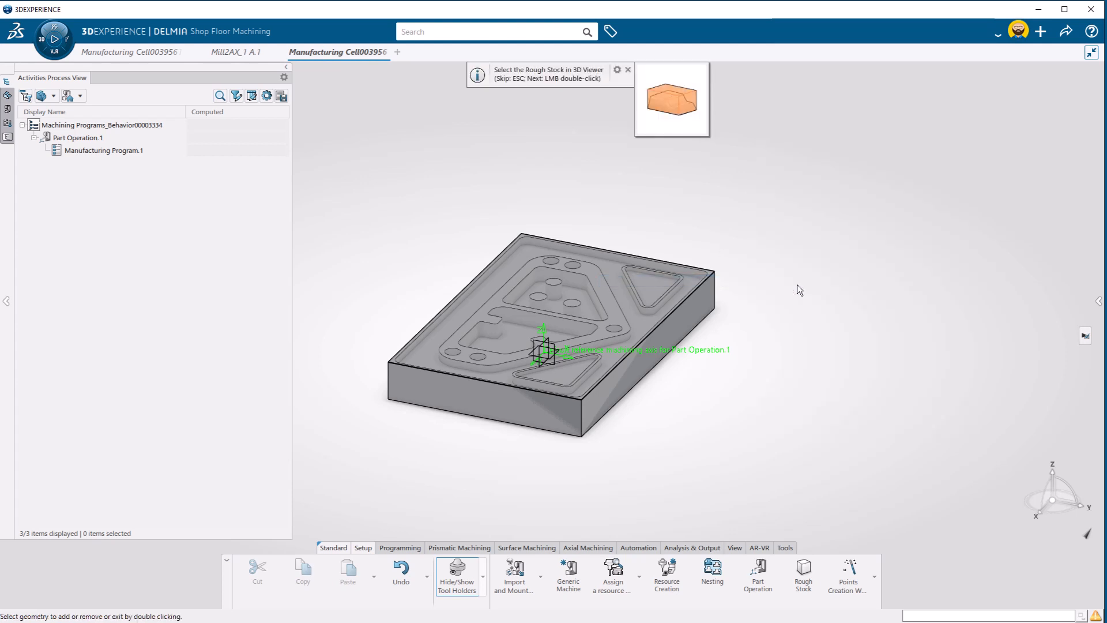
click(622, 299)
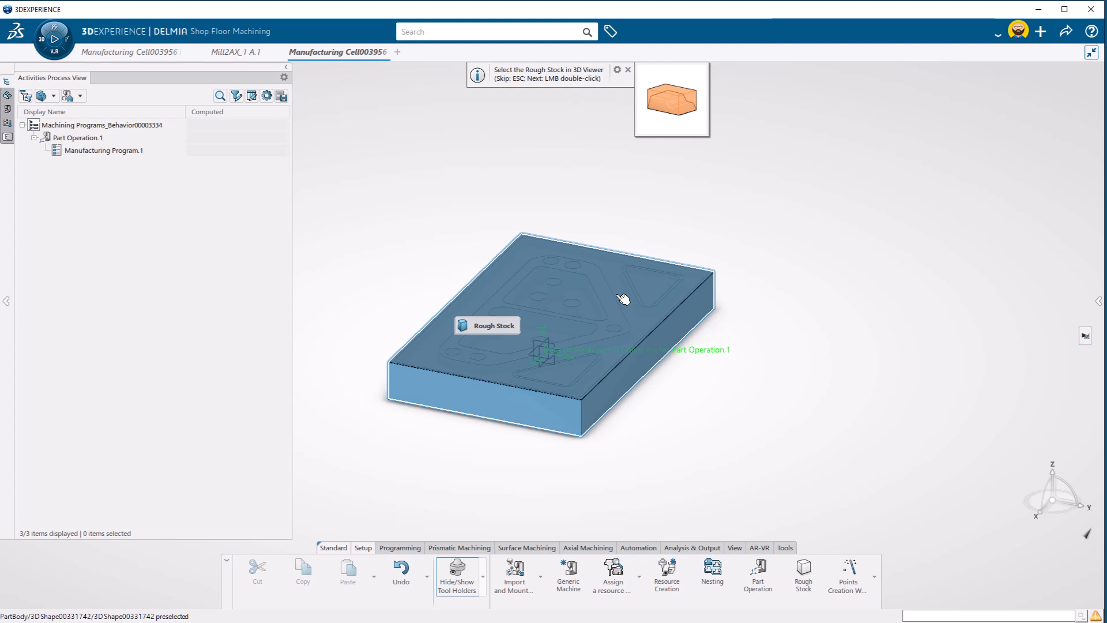
double_click(623, 299)
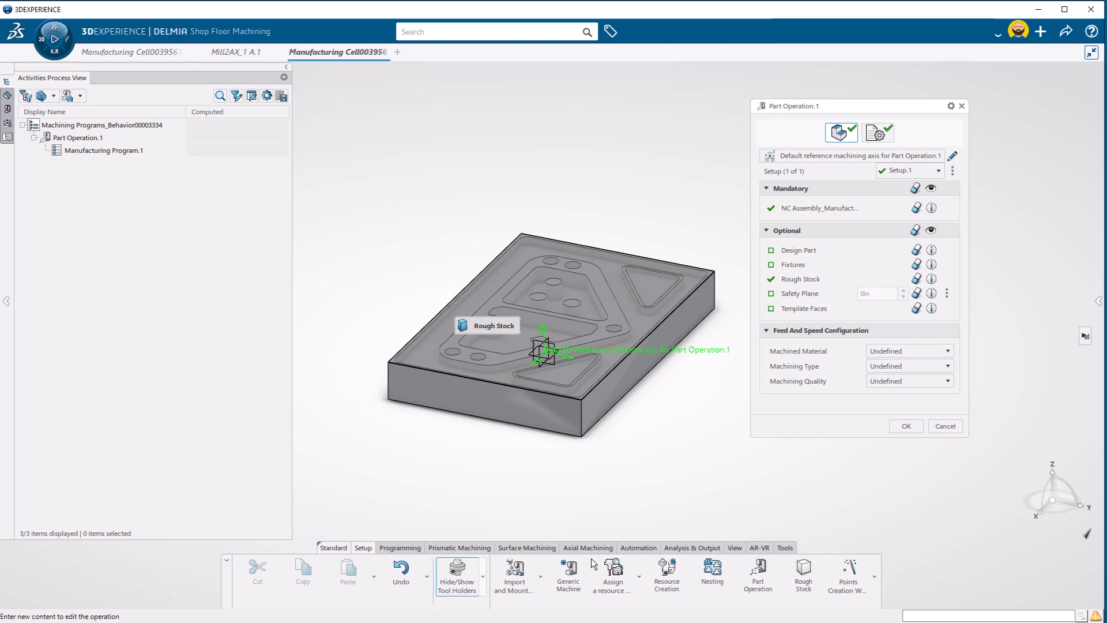
Hide the stock and assign the Mill2AX_1 part as the design part of the part operation
click(482, 578)
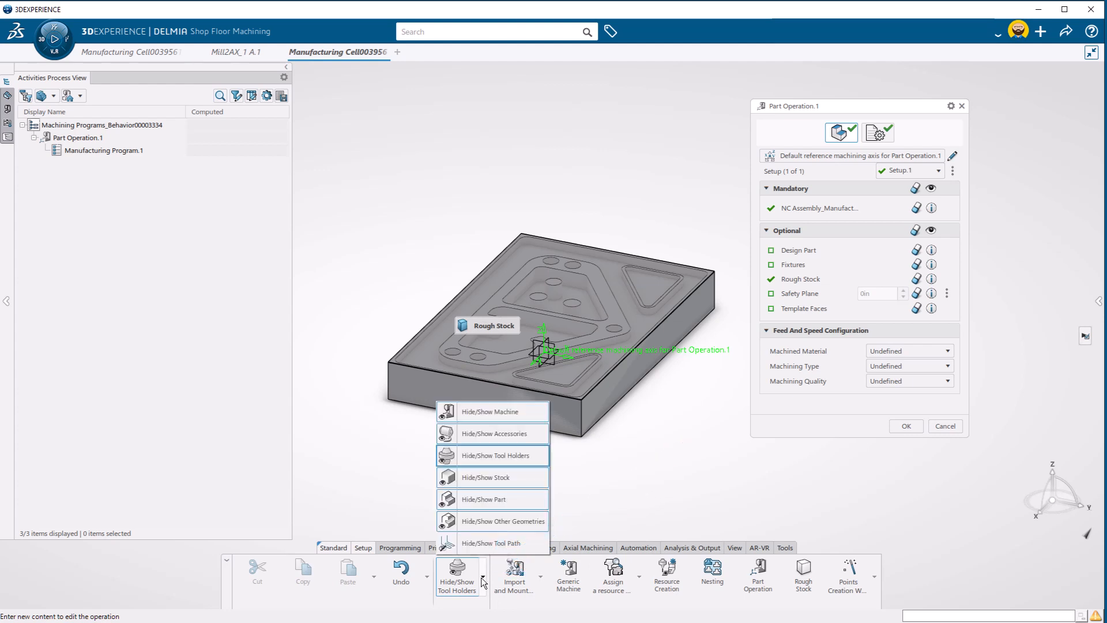
click(481, 482)
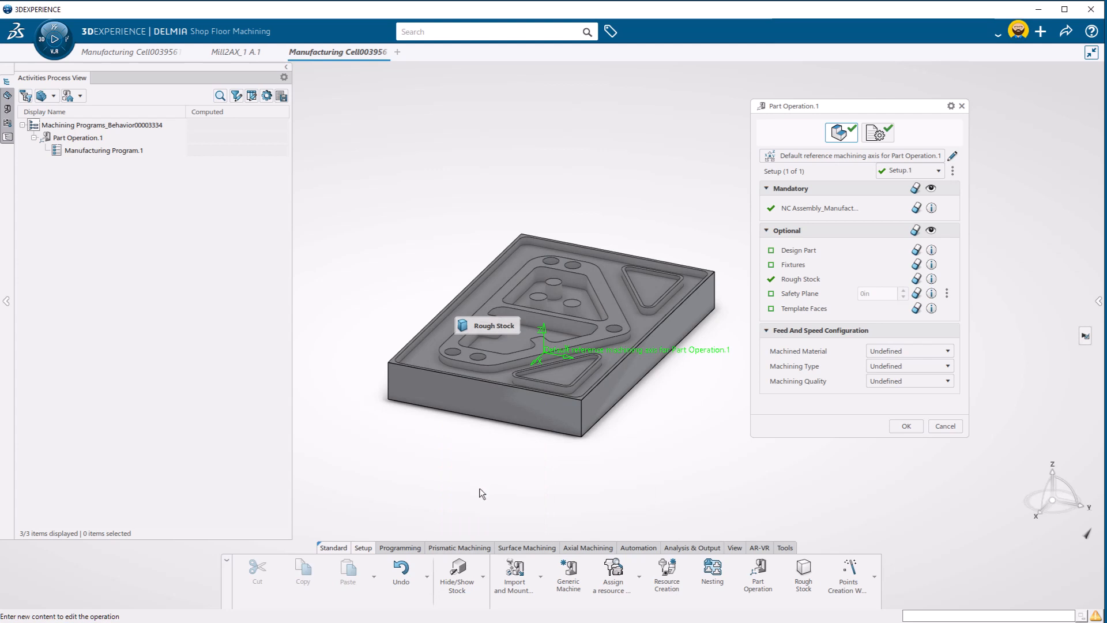
mouse_move(476, 326)
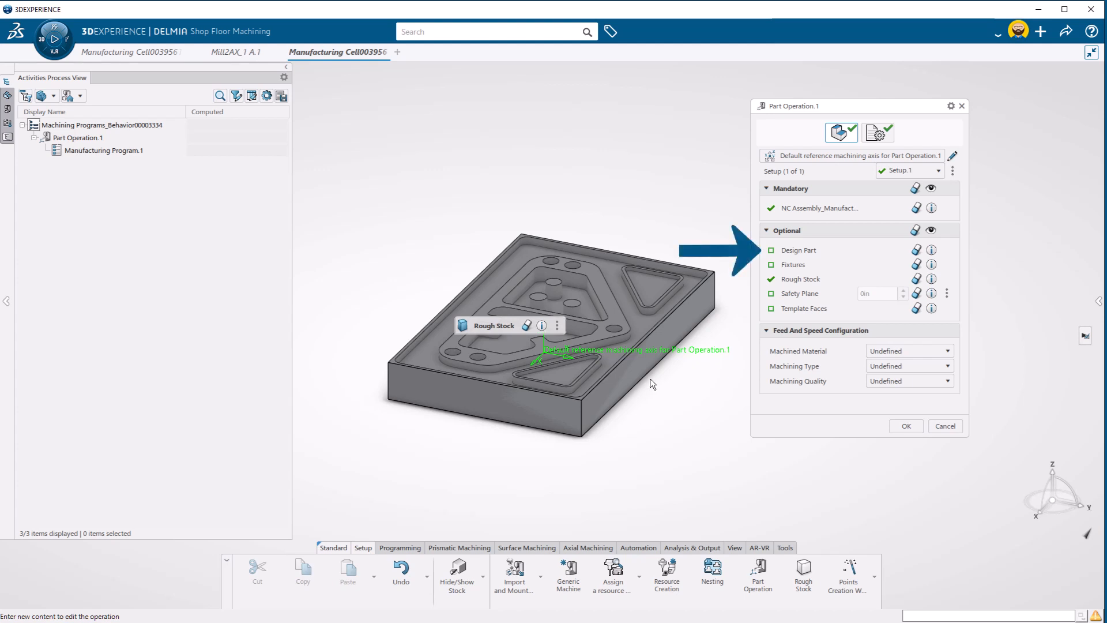
click(791, 252)
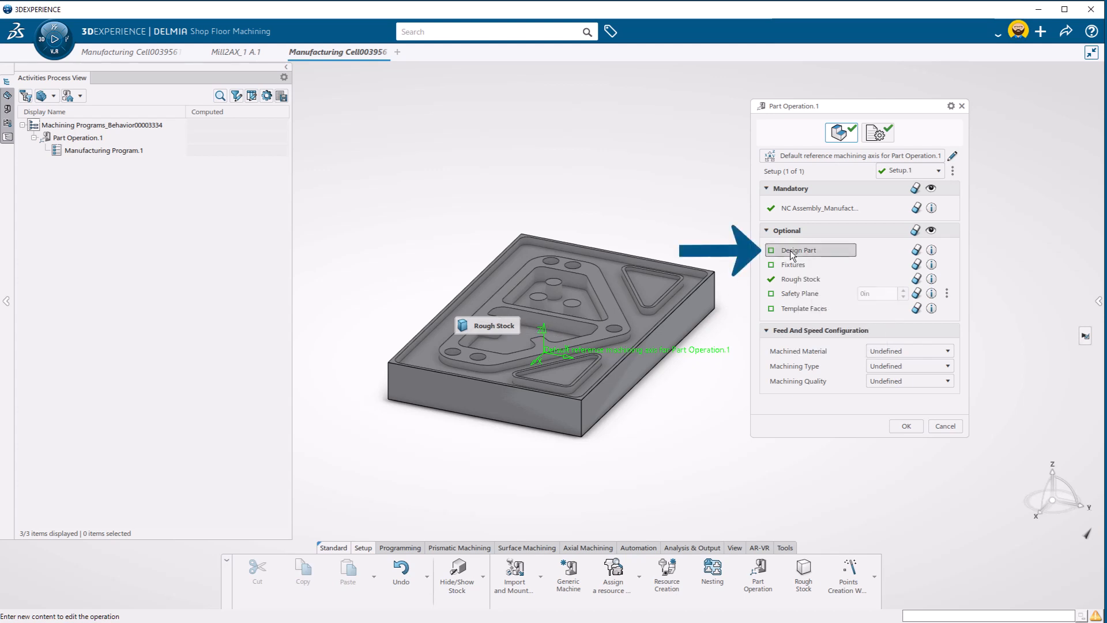
click(692, 308)
double_click(763, 294)
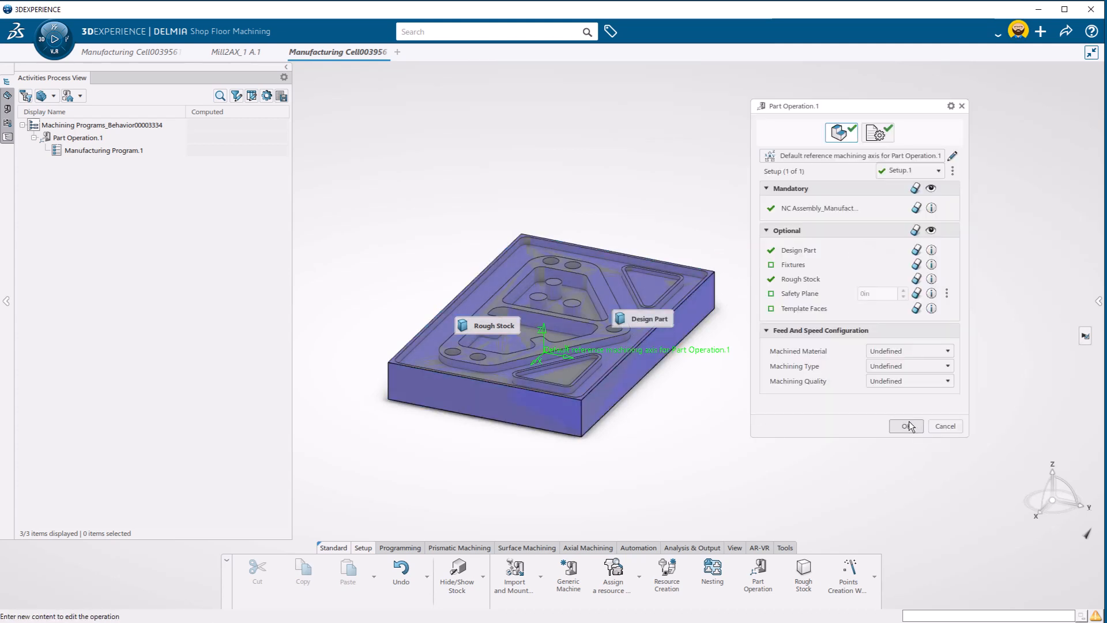
click(905, 426)
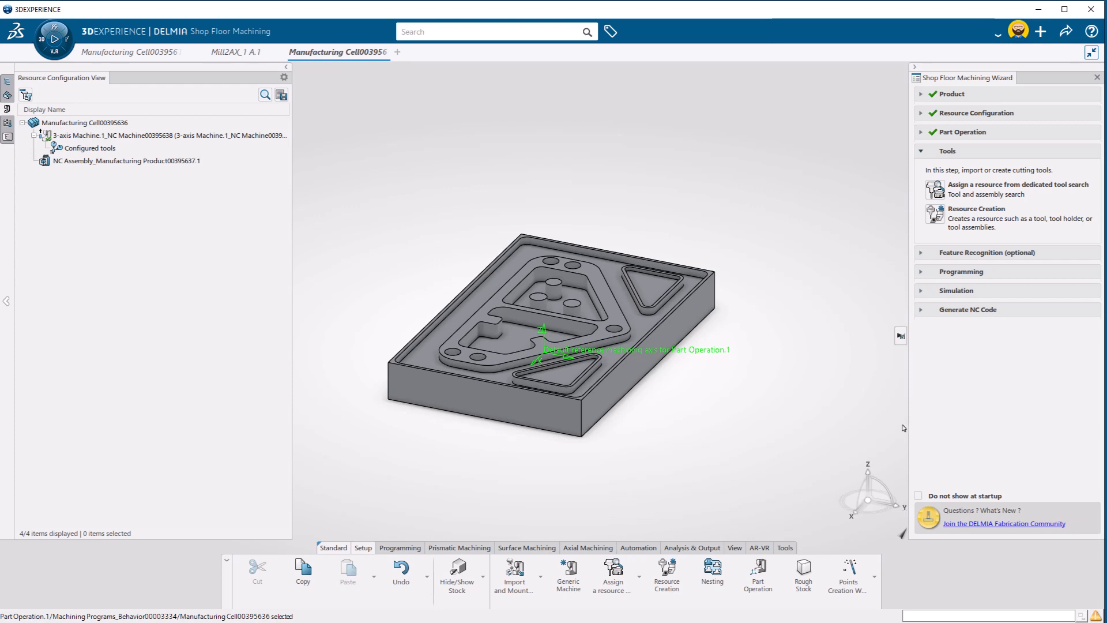
Create a face mill tool resource named "lesson 2 Face" with its default dimensions
click(934, 214)
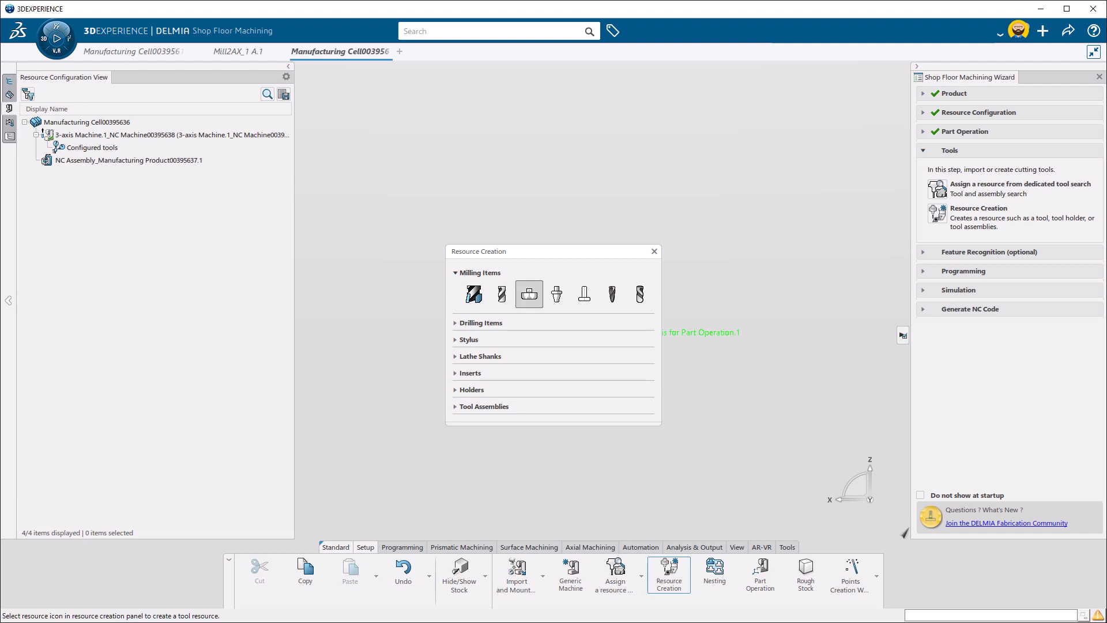
click(526, 299)
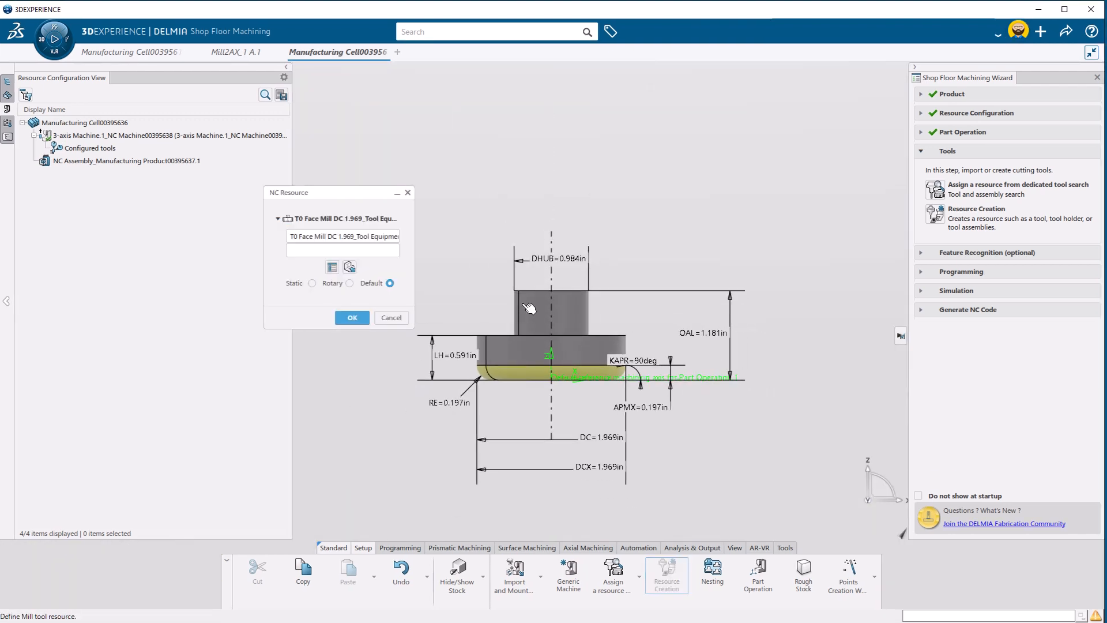
triple_click(374, 237)
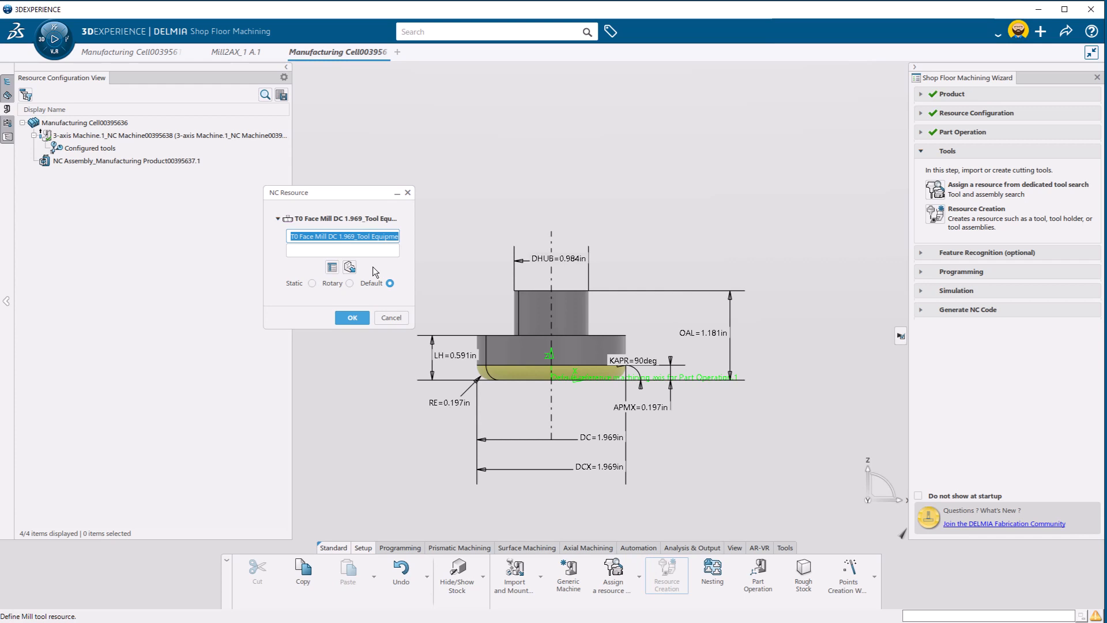
text(lesson)
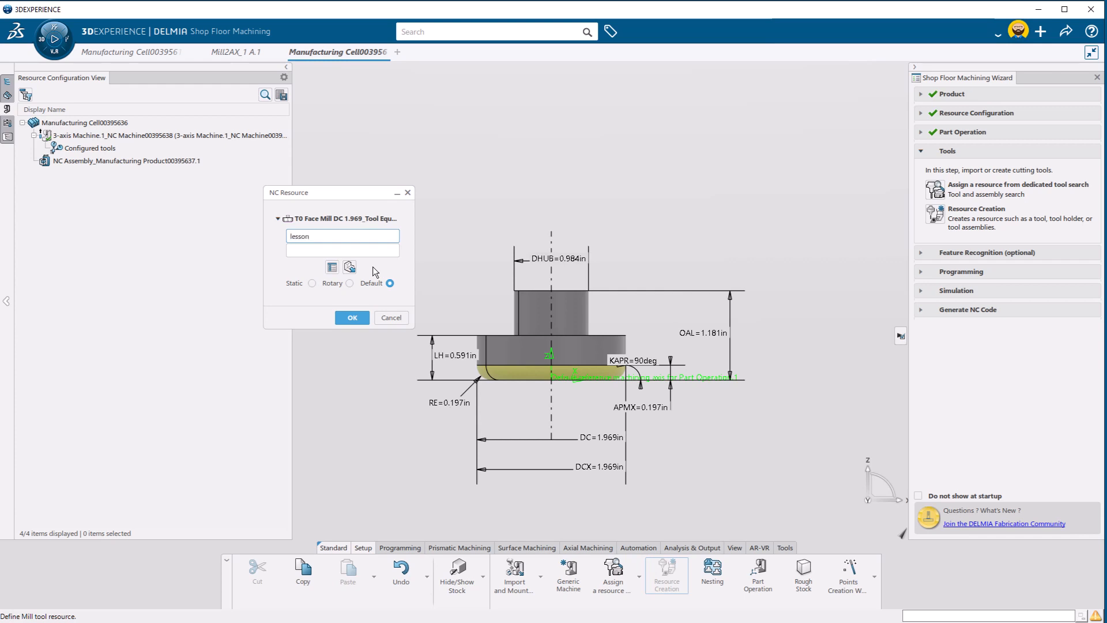
text( 2 Face)
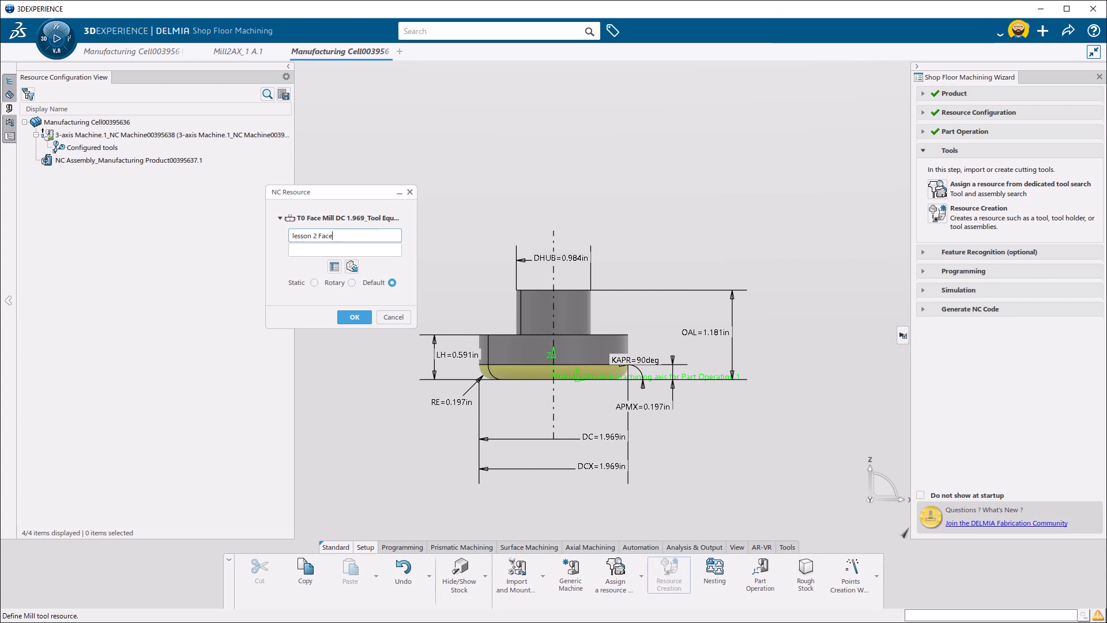
click(354, 317)
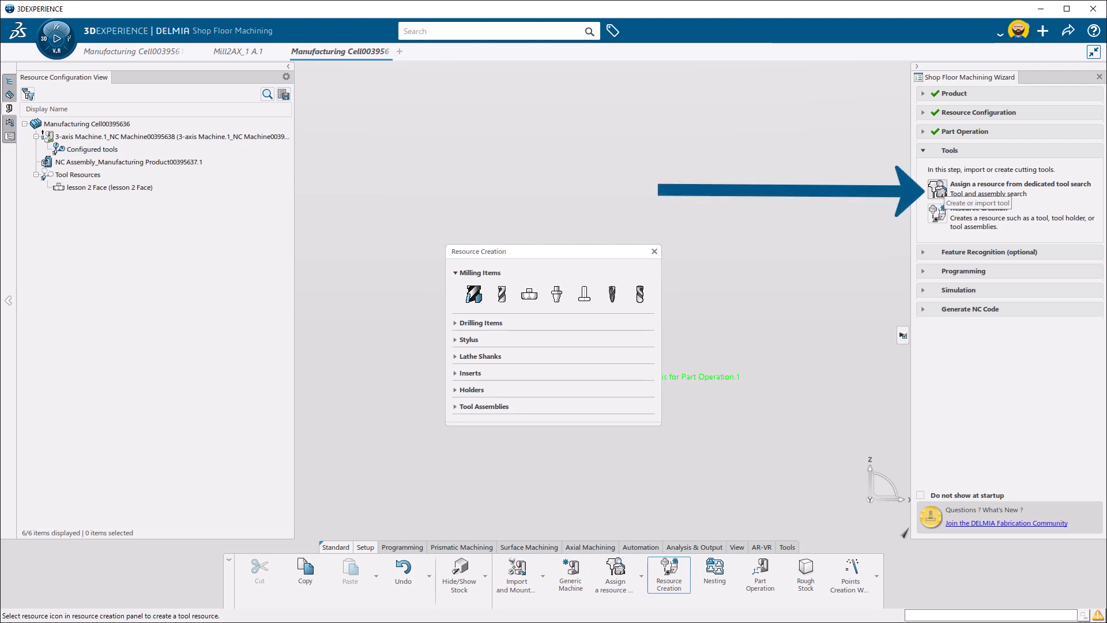
Find the existing milling tool "Lesson 1 .250" through the tool search, add it to the resources and finish resource creation
click(937, 188)
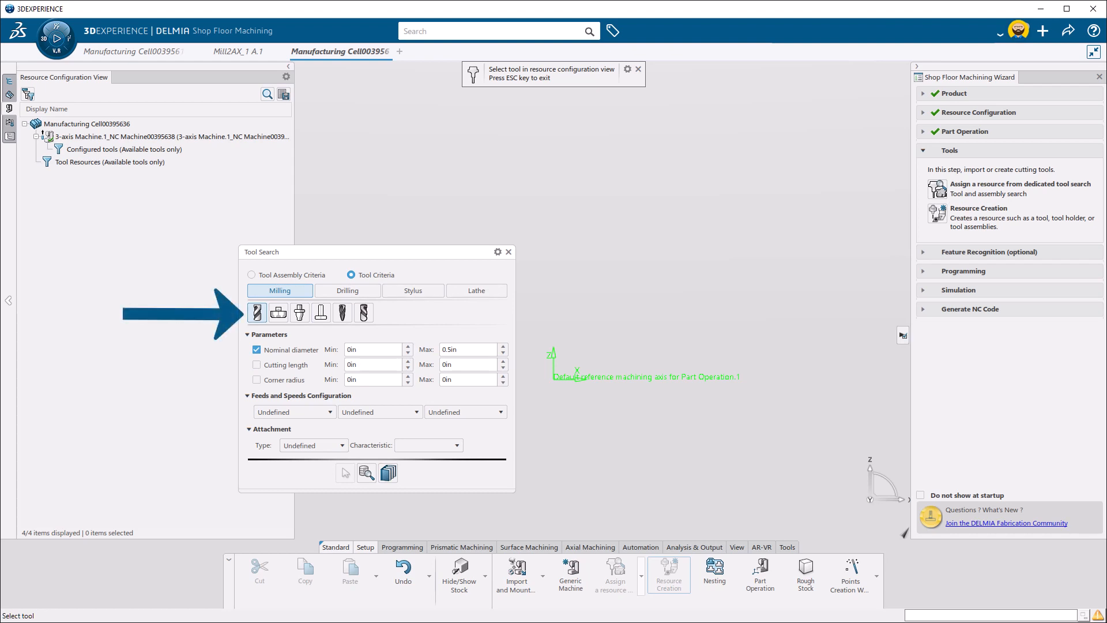
click(367, 472)
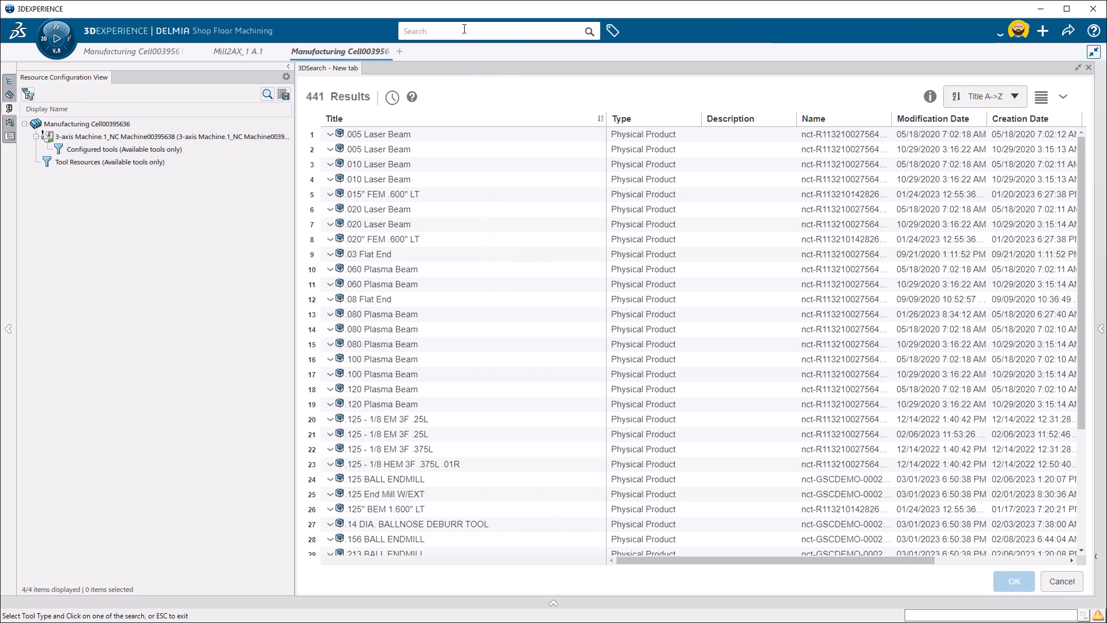
click(464, 30)
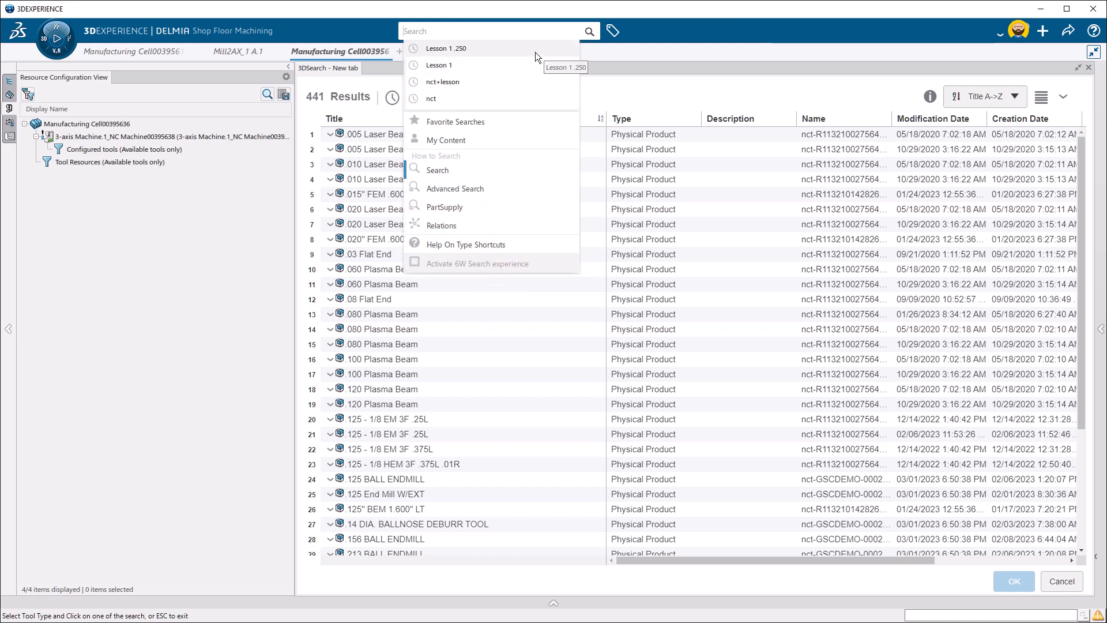
click(535, 52)
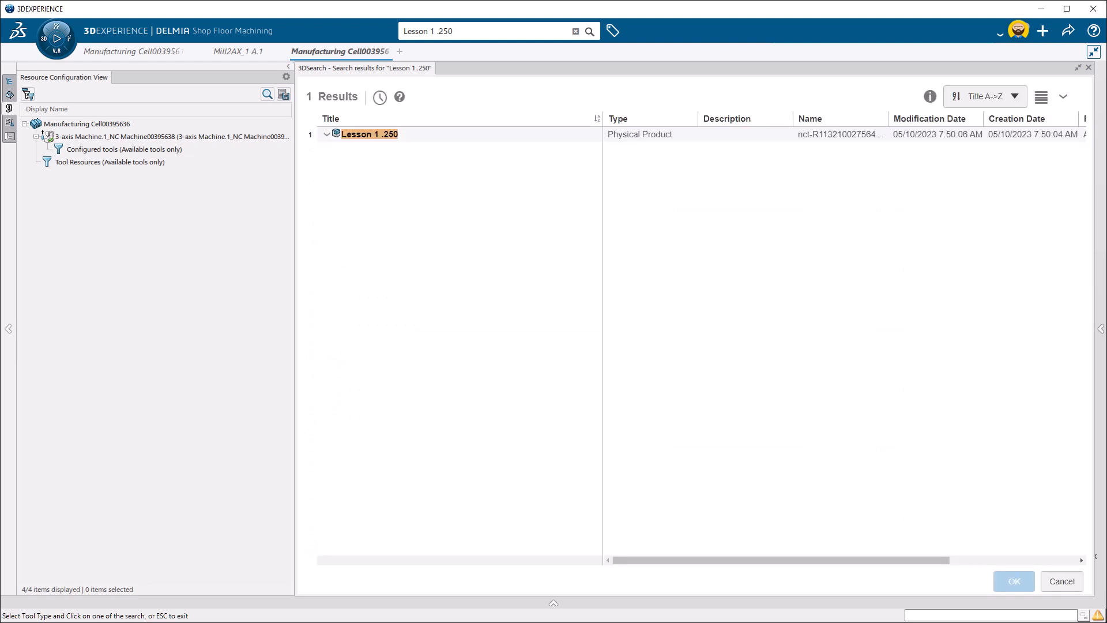
click(346, 136)
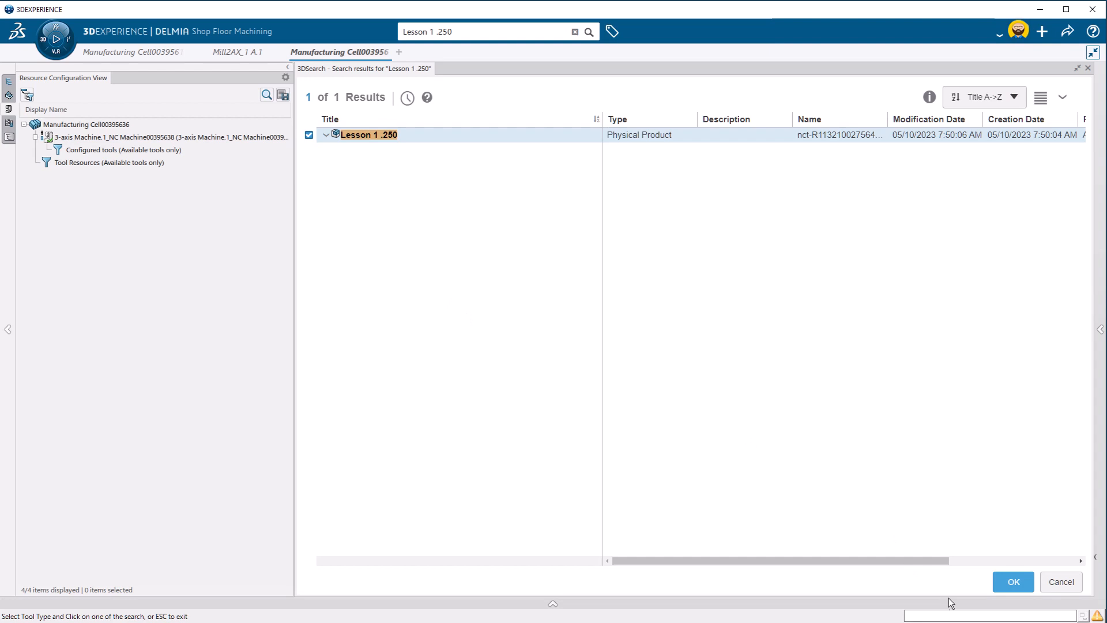
click(1013, 581)
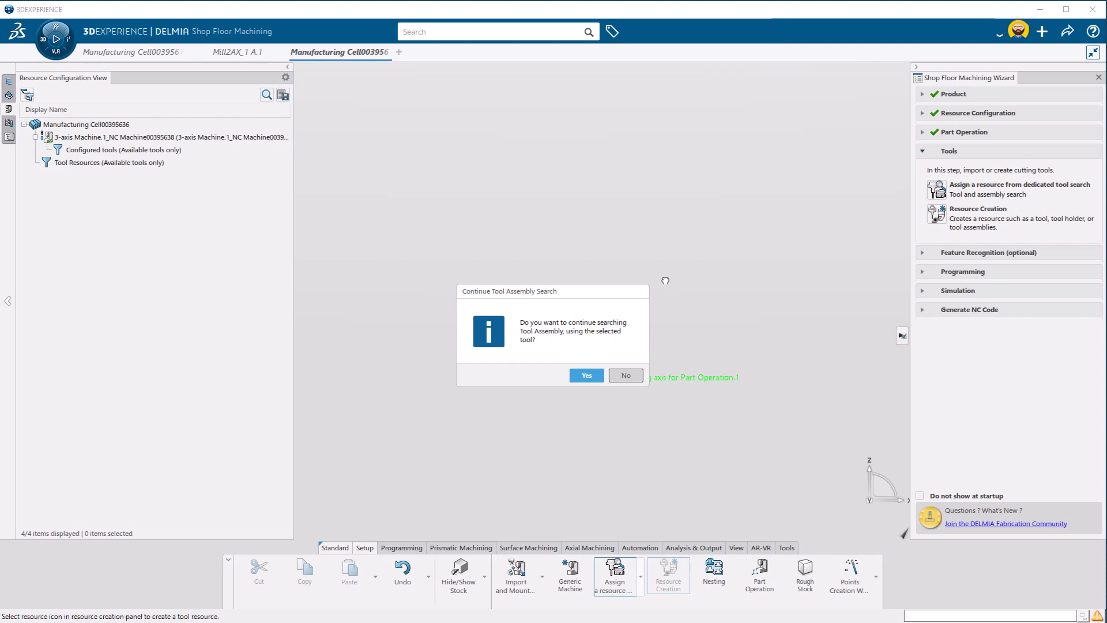
key(Return)
click(656, 250)
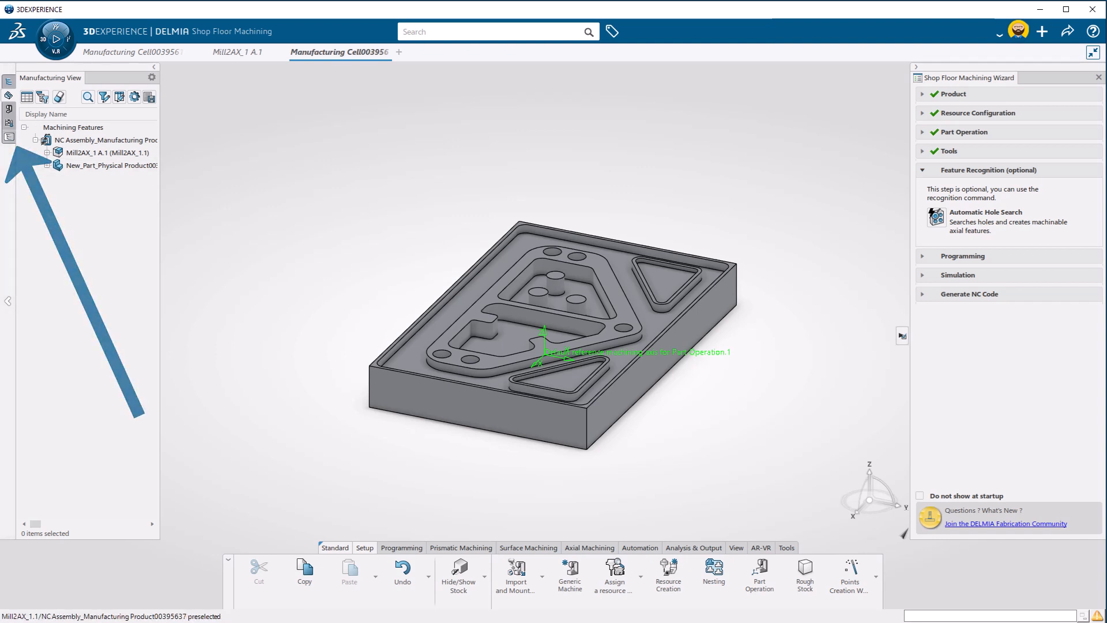
Show the full manufacturing cell tree, close the machining wizard and save the work
click(9, 137)
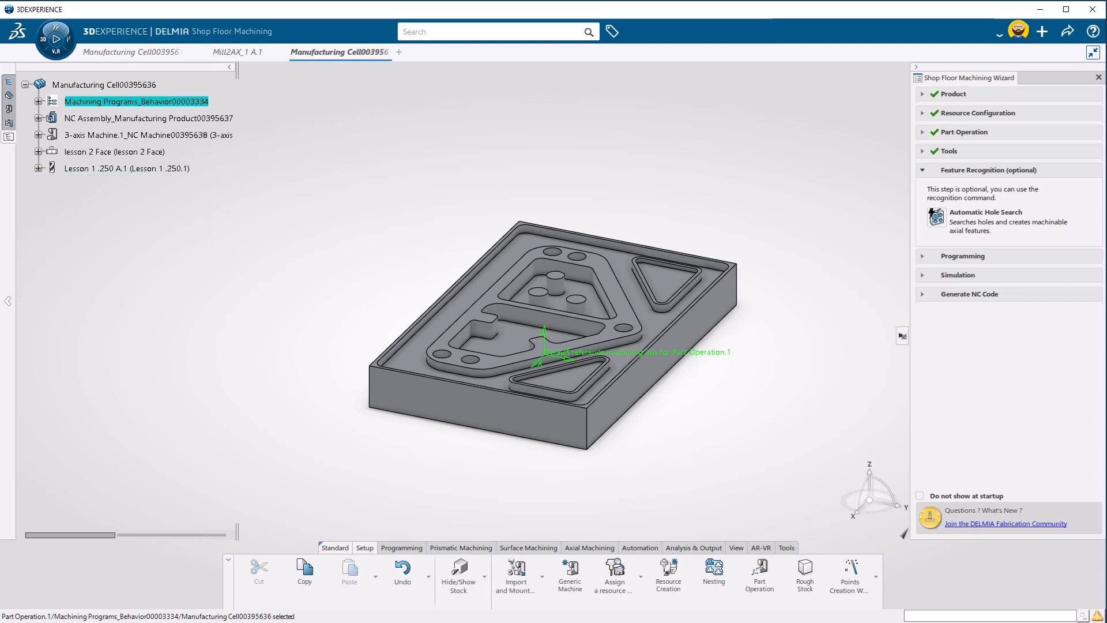
click(1099, 77)
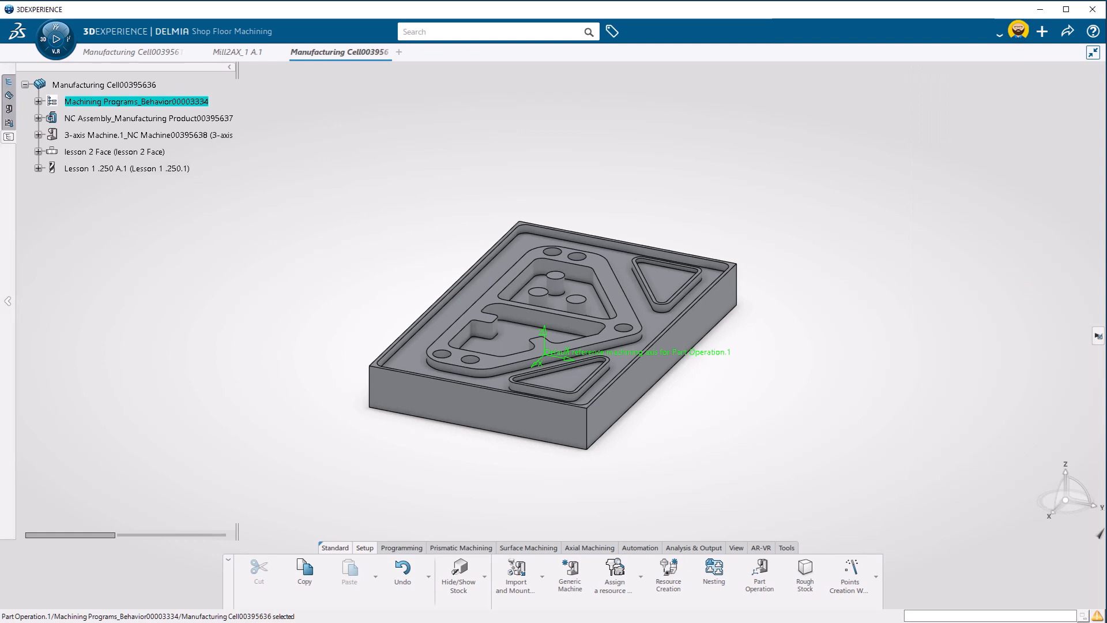
key(ctrl+s)
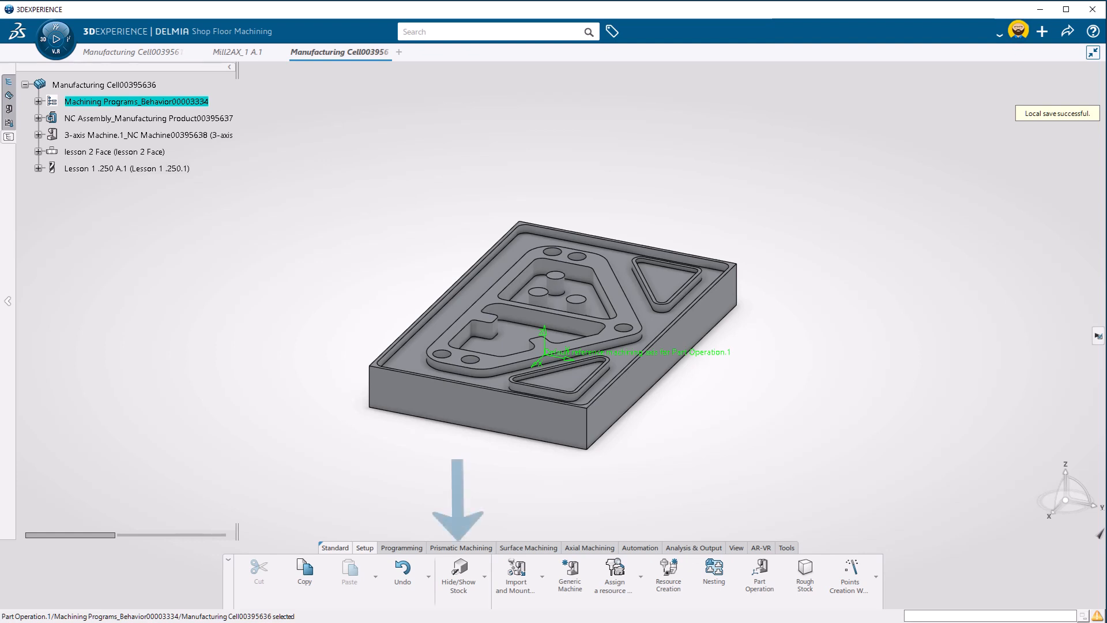
Insert a facing operation under Manufacturing Program.1 using the "lesson 2 Face" tool, without continuing the tool assembly search
click(466, 547)
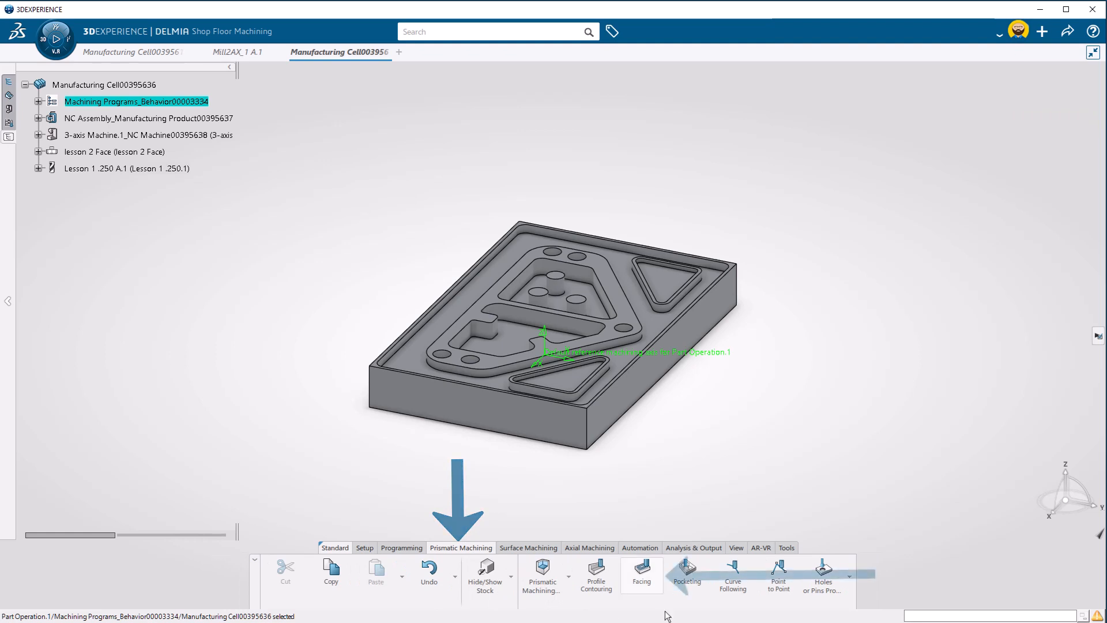
click(641, 571)
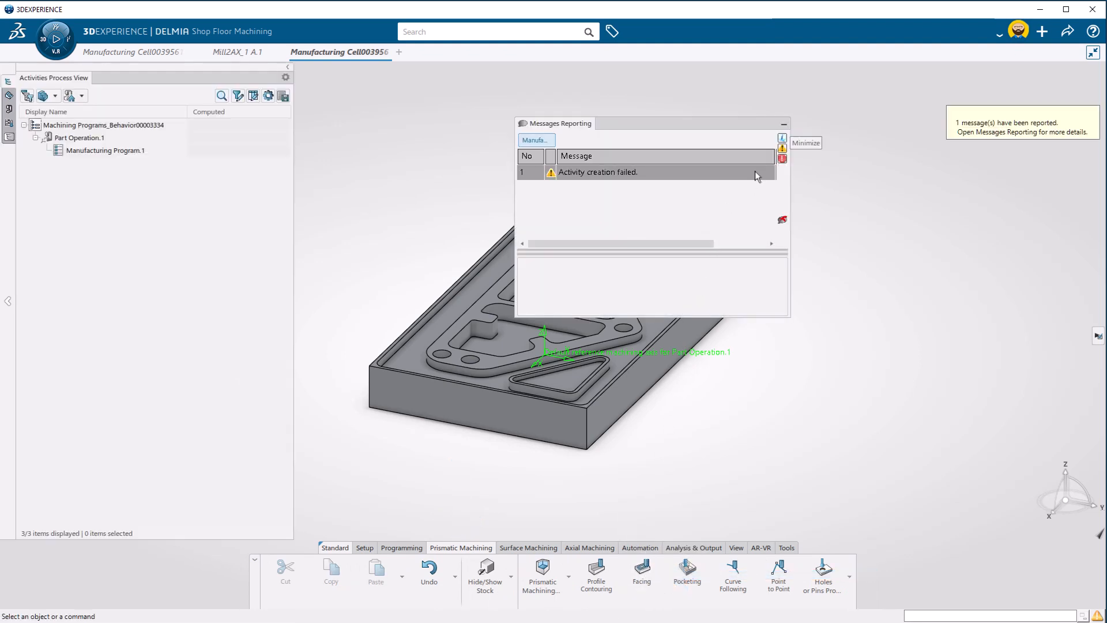
click(784, 124)
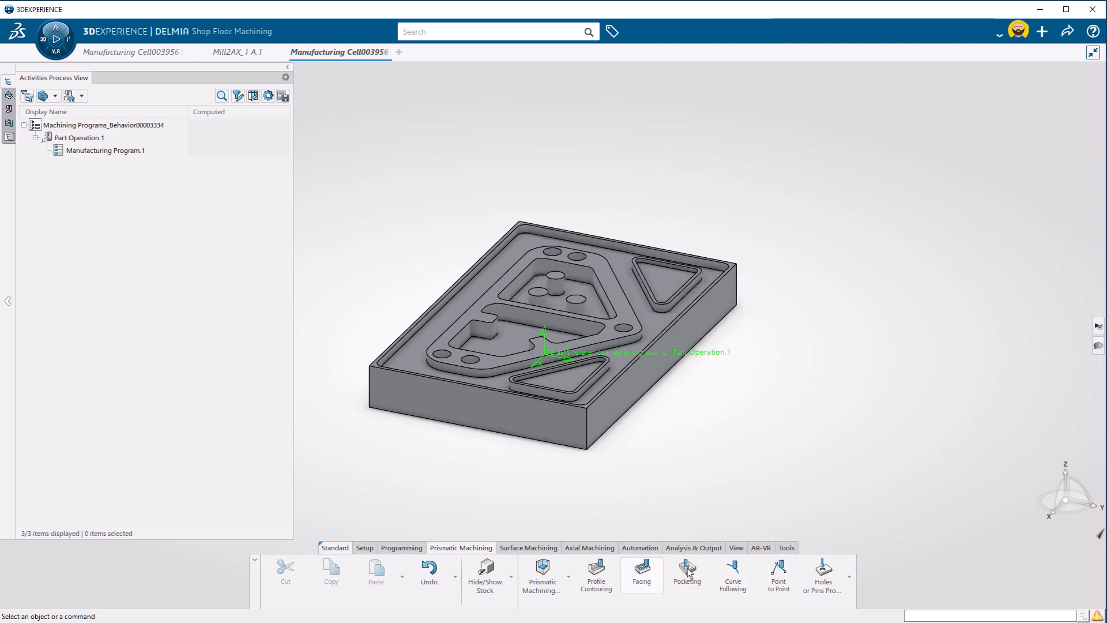
click(657, 572)
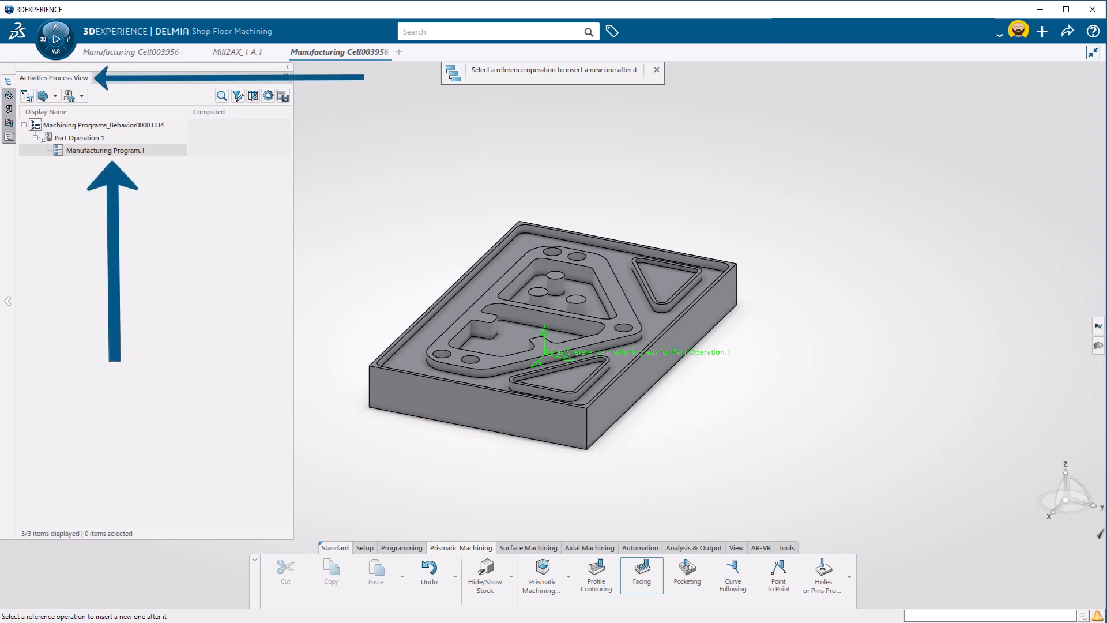
click(141, 155)
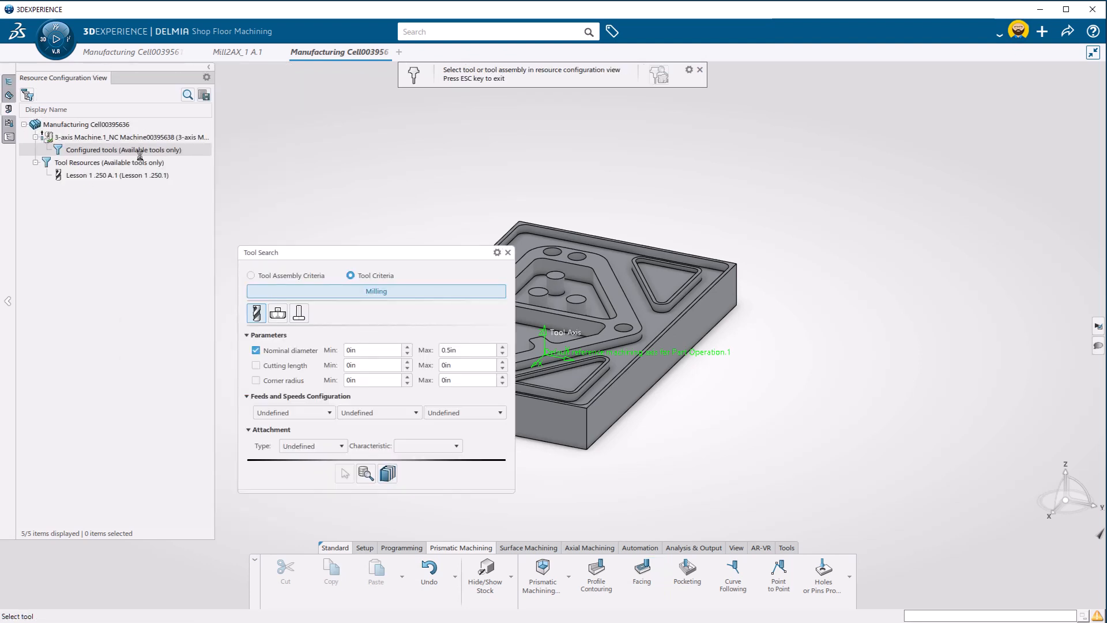
click(10, 139)
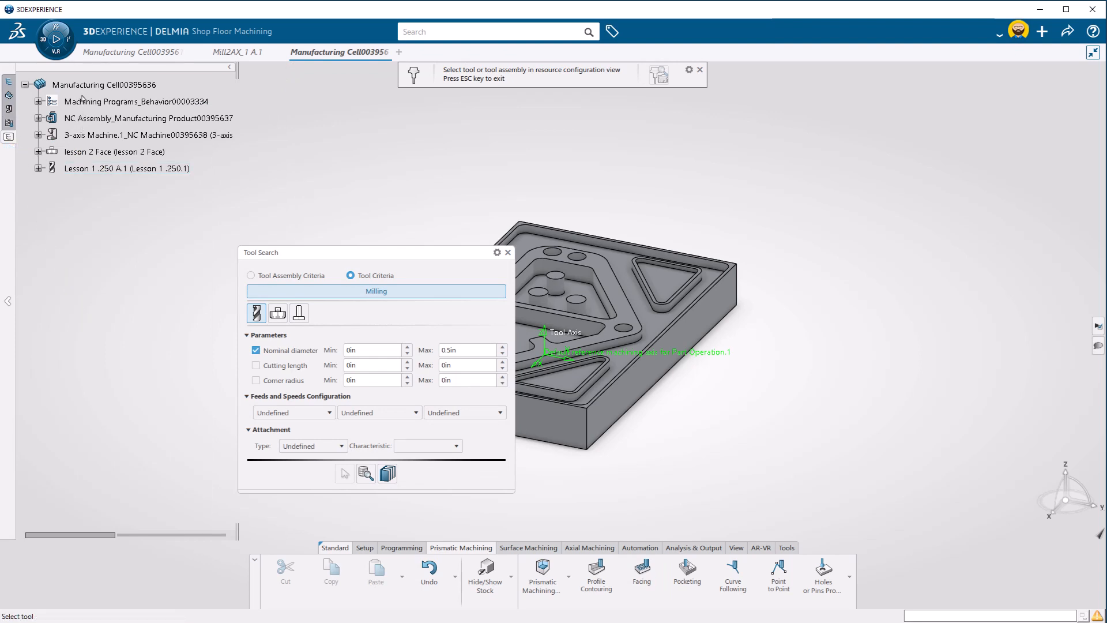
click(93, 153)
click(633, 375)
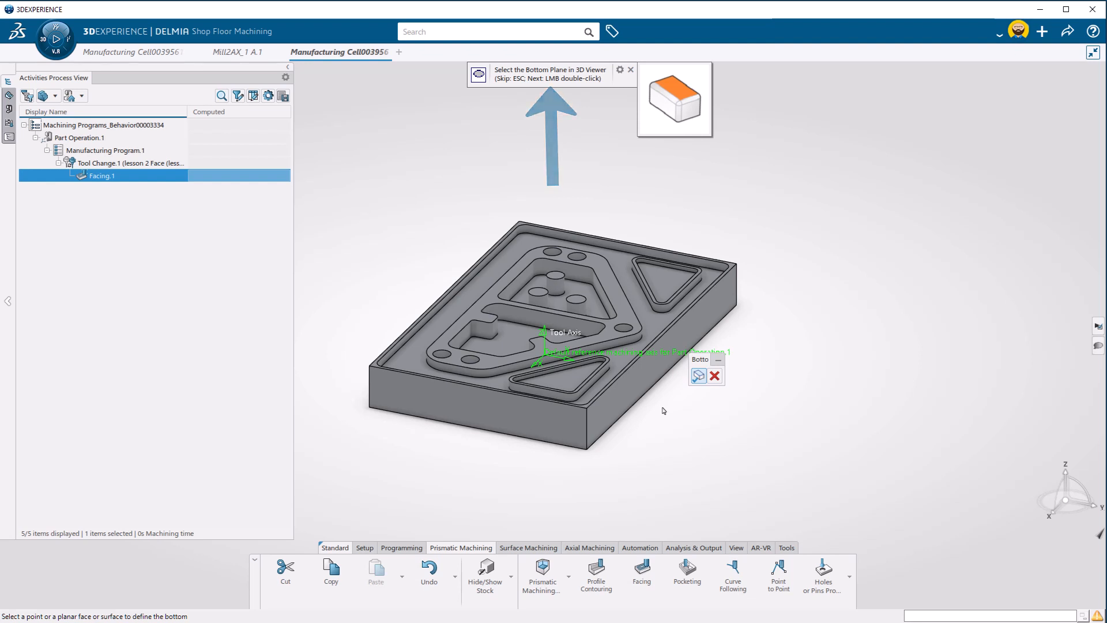
Define the bottom plane and contour of the facing operation from the part's top rim face and display its tool path
click(379, 367)
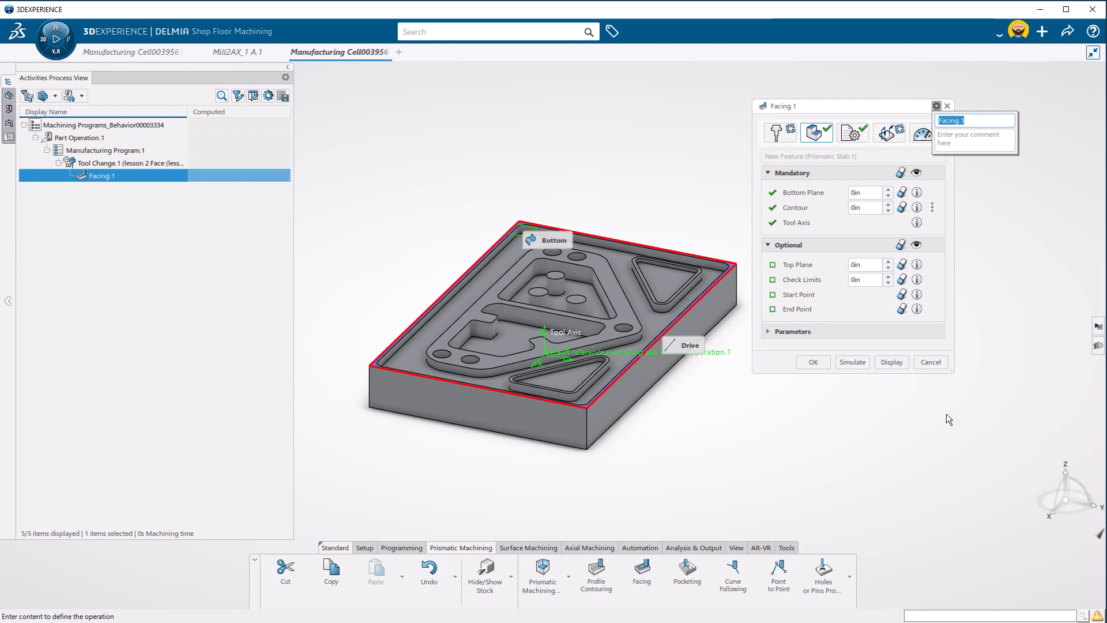
click(891, 362)
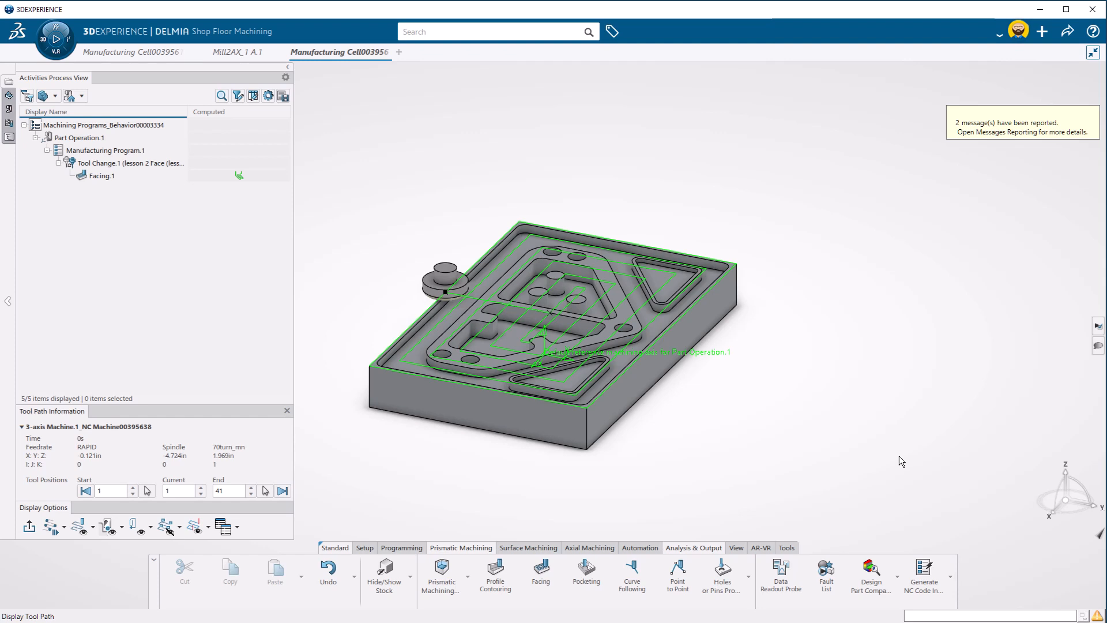
key(Escape)
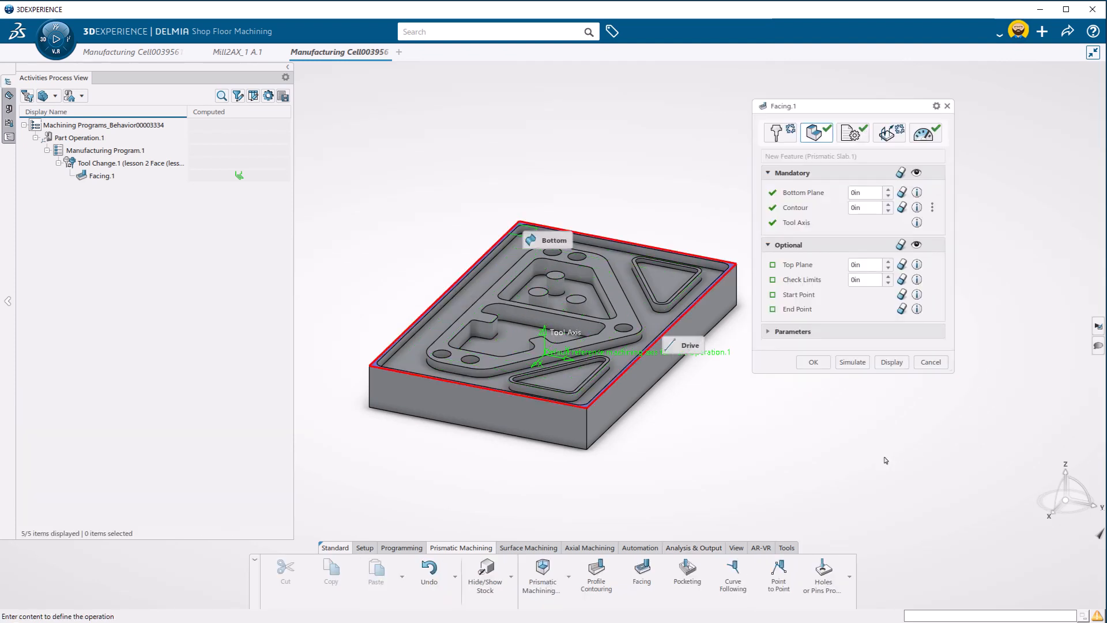
Set the facing operation's tool path style to Back and forth in its strategy settings
click(851, 135)
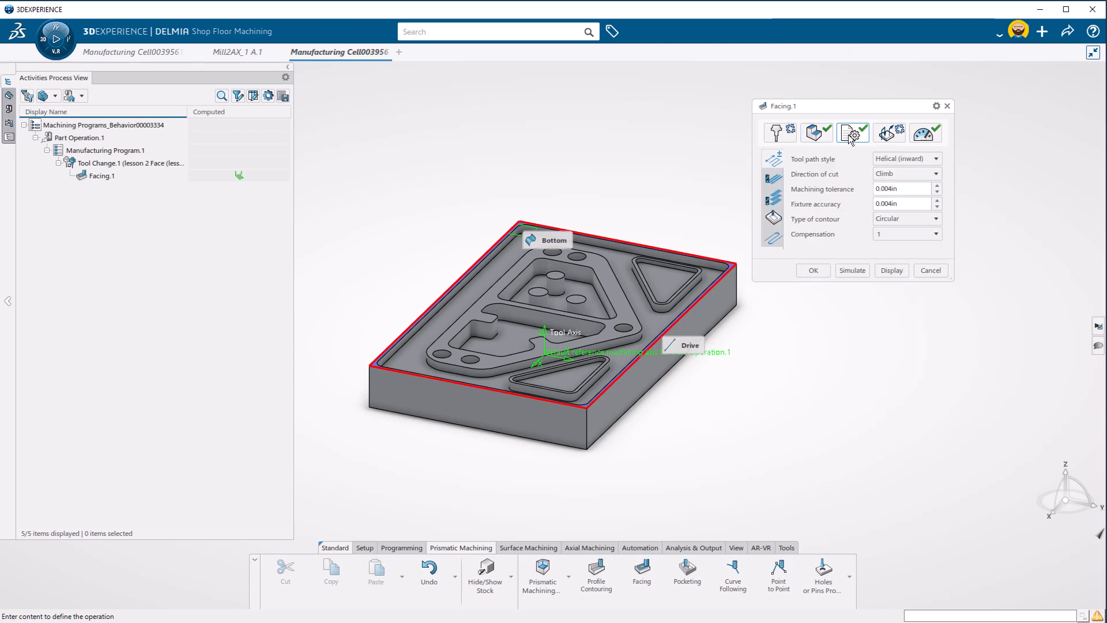
click(936, 159)
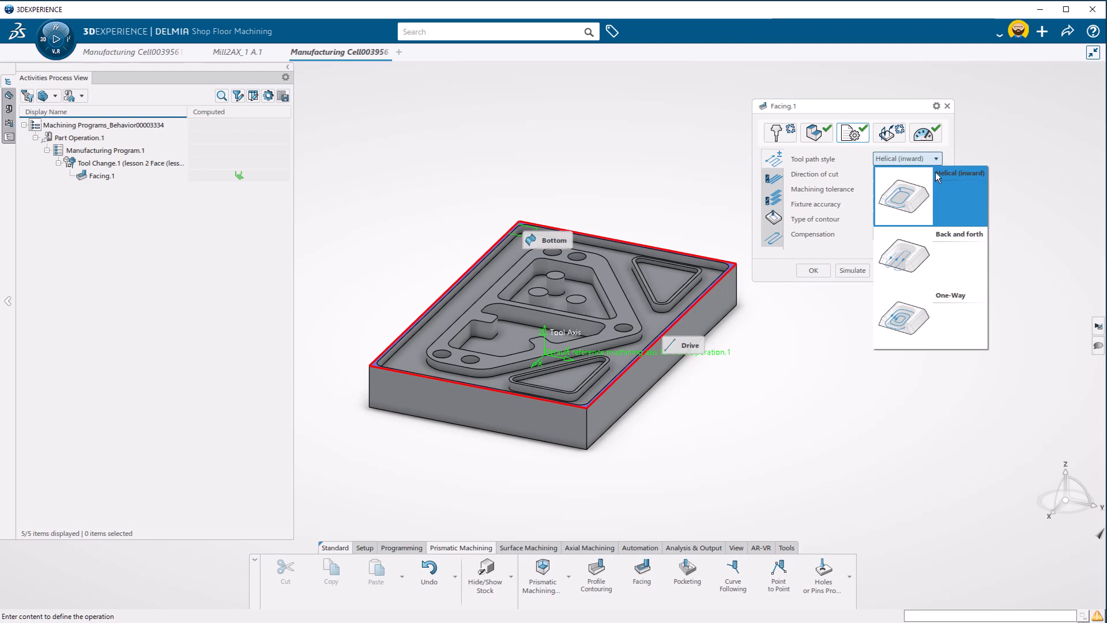
click(942, 261)
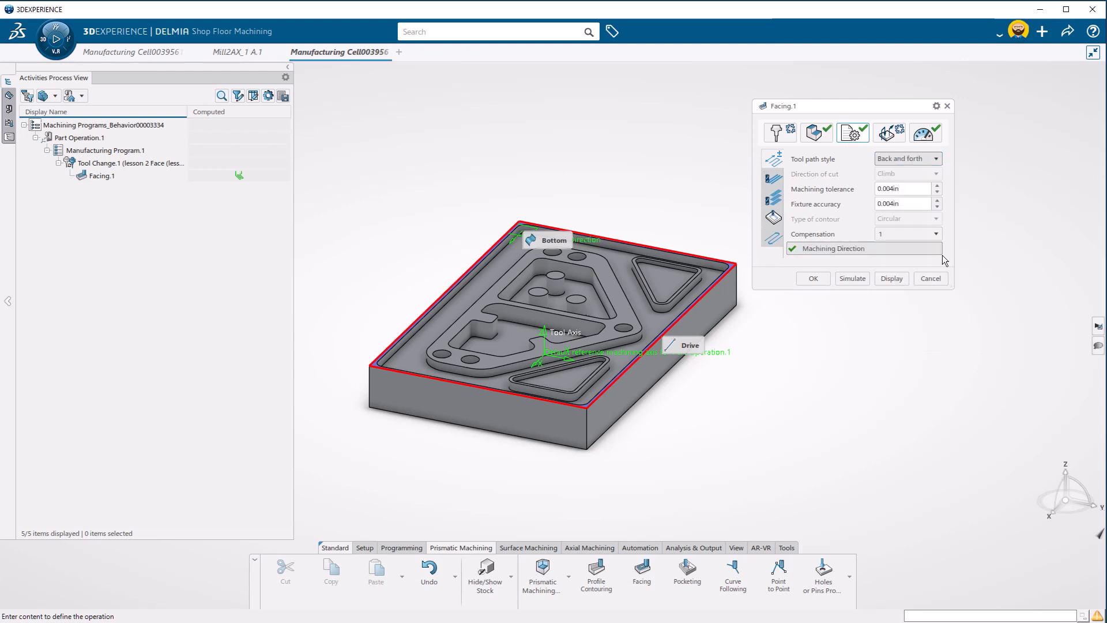
Activate the Approach and Retract macros of the facing operation and set both to Axial
click(890, 136)
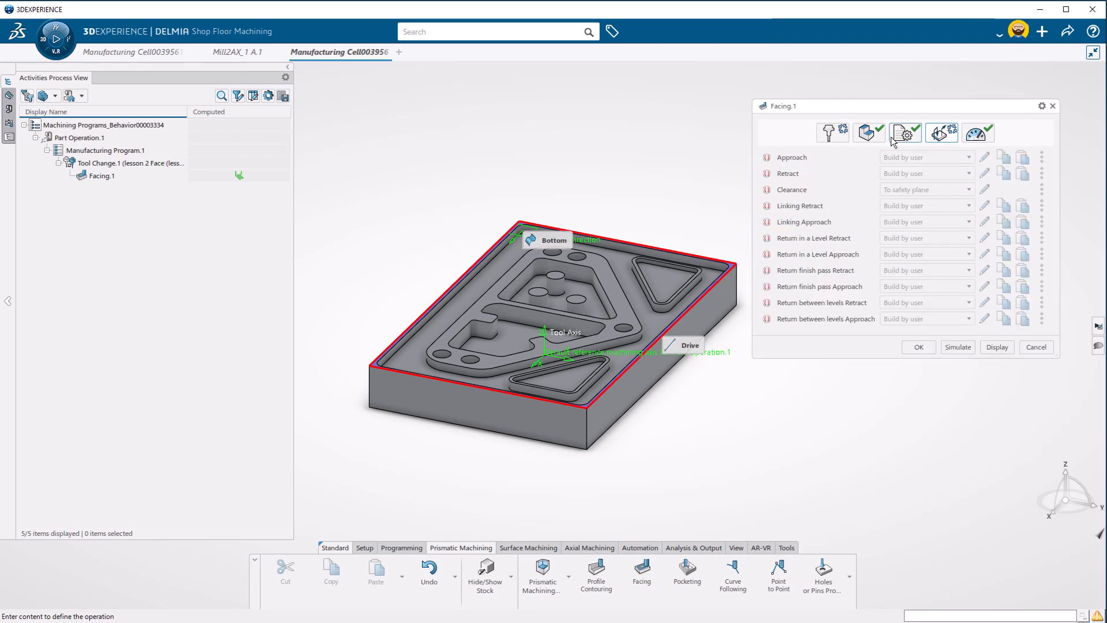
click(800, 158)
click(796, 173)
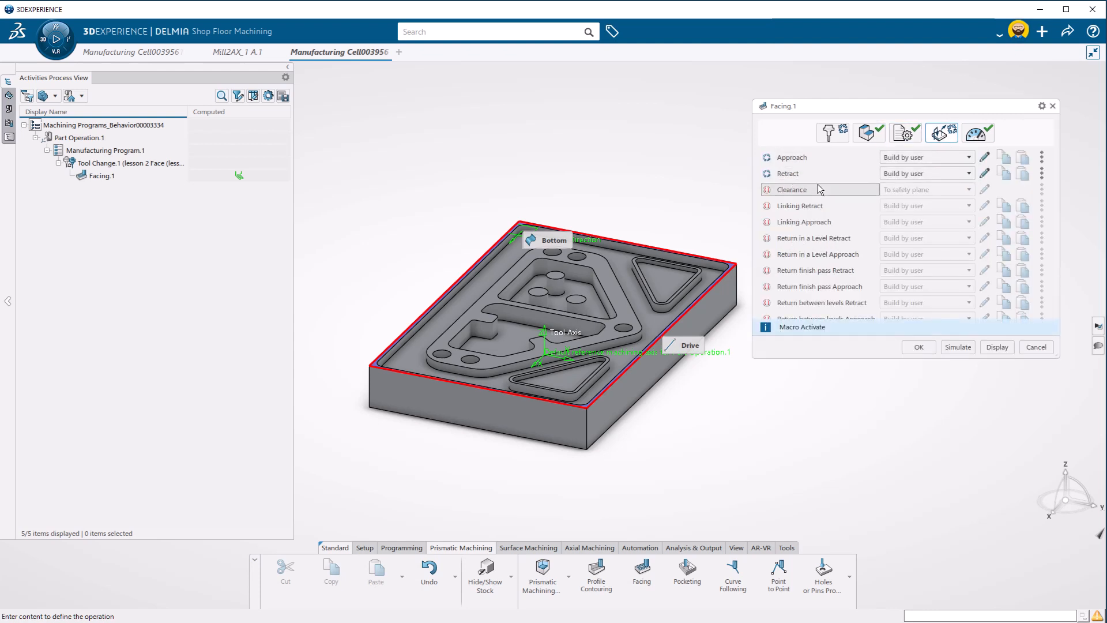
click(899, 157)
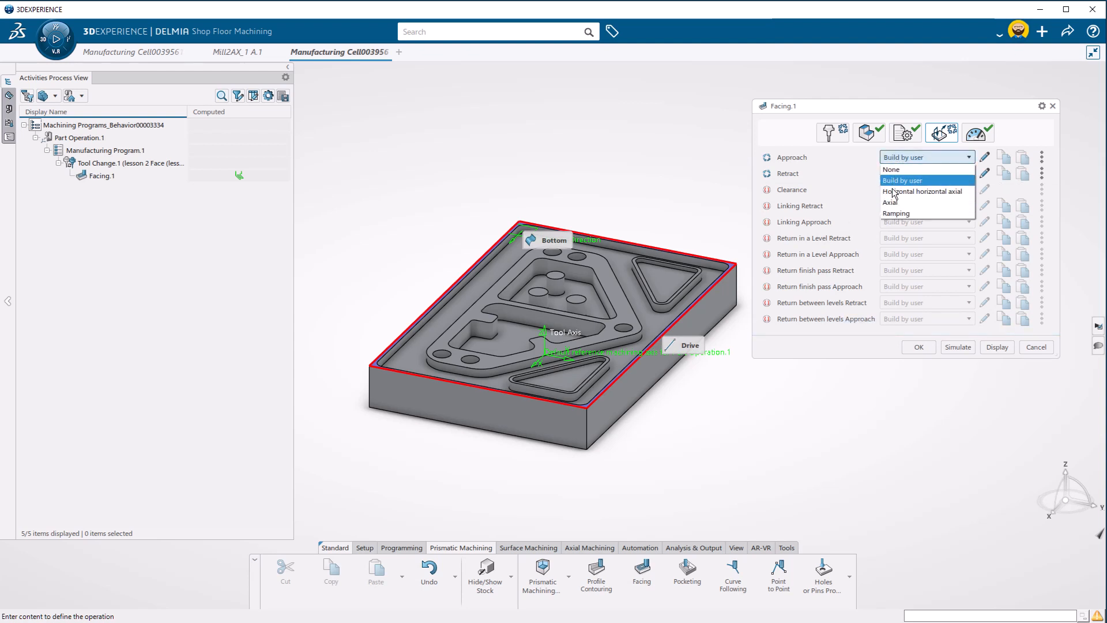
click(892, 203)
click(895, 173)
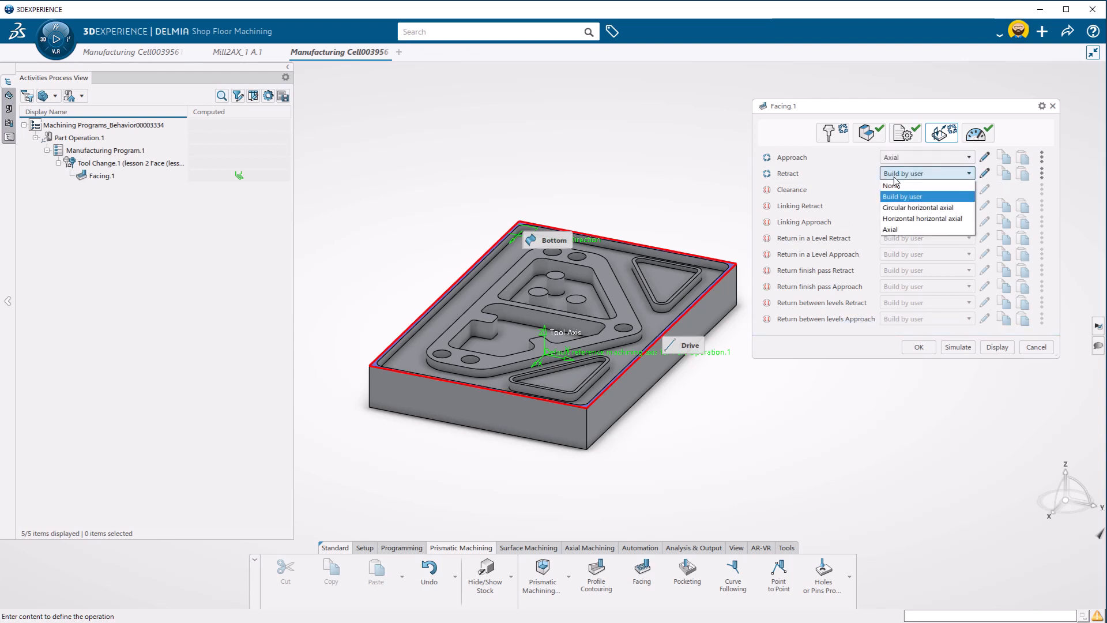
click(891, 229)
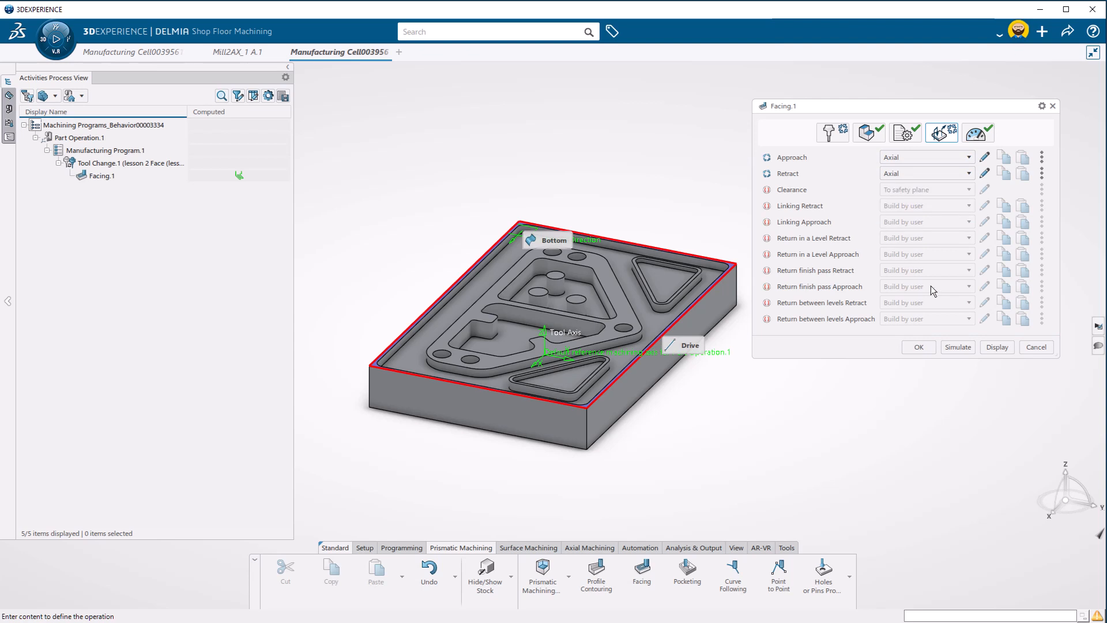
Display the updated facing tool path and accept the facing operation
click(1001, 348)
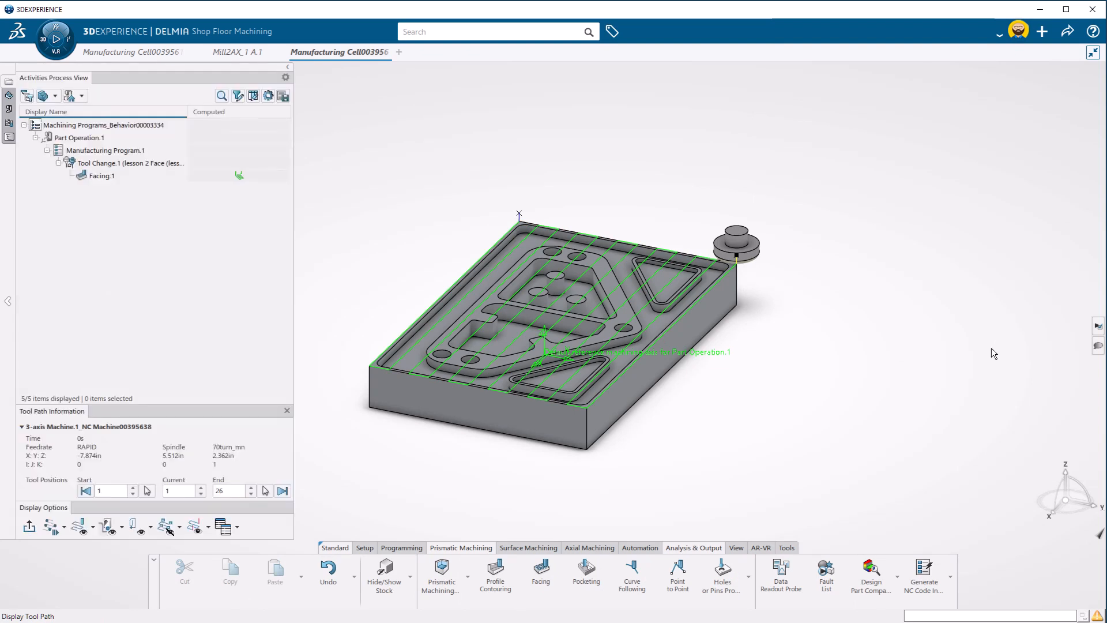
click(988, 349)
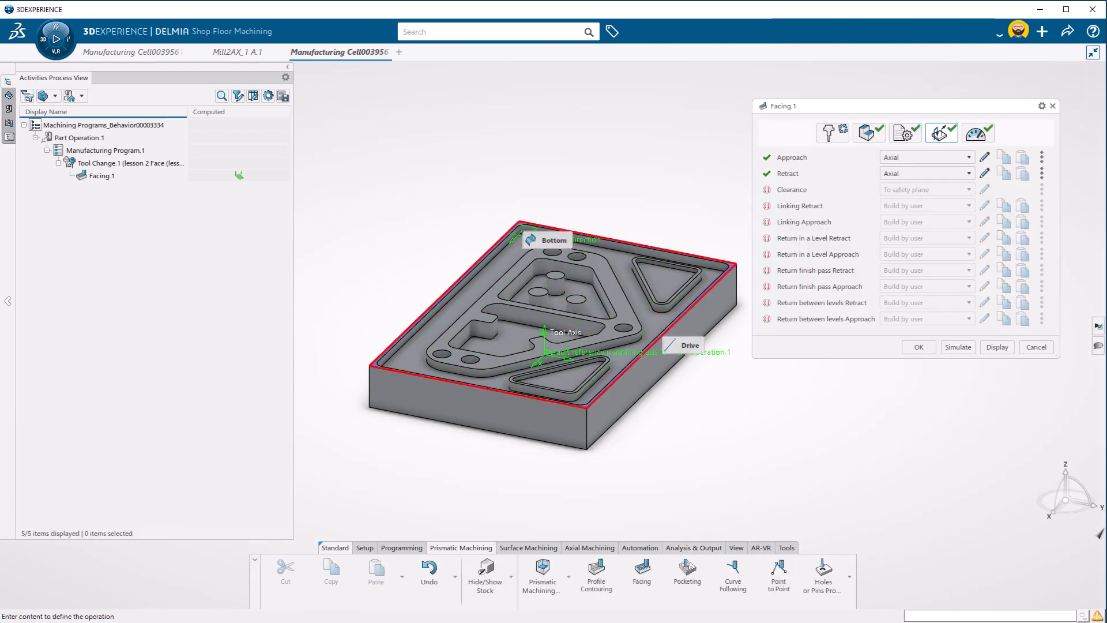
click(919, 347)
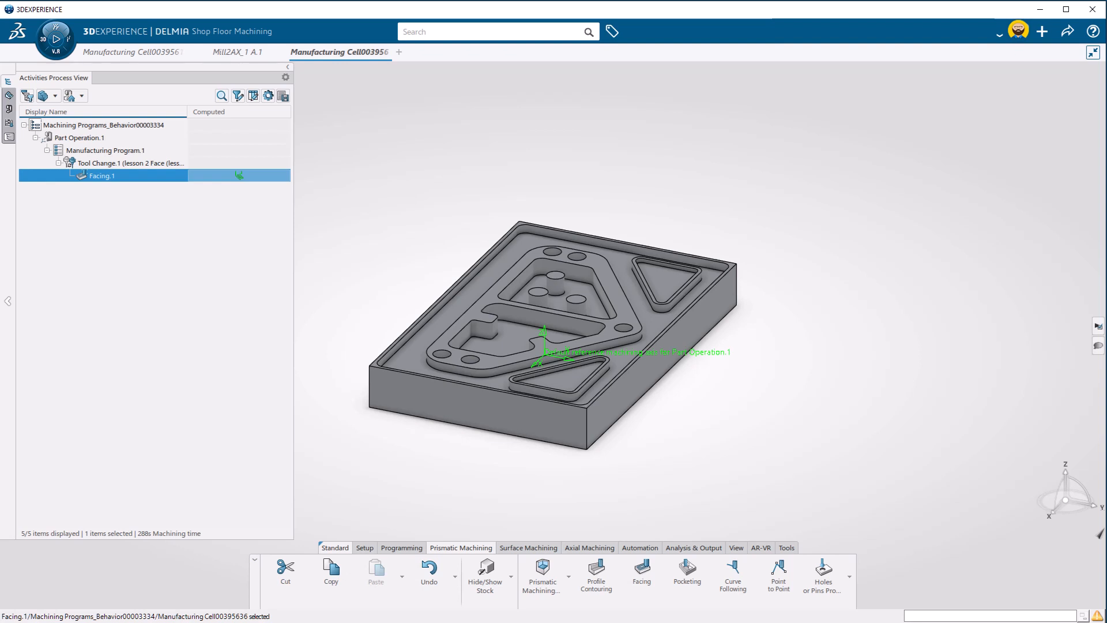
Insert a roughing operation after the facing operation using the "Lesson 1 .250" tool, without continuing the tool assembly search
click(528, 547)
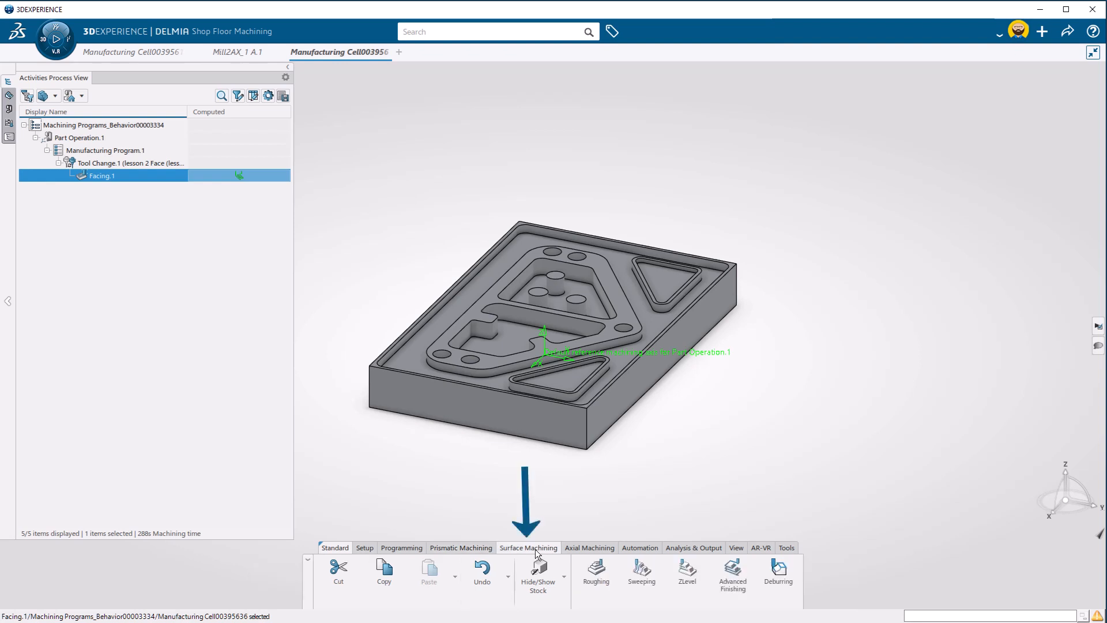
click(600, 589)
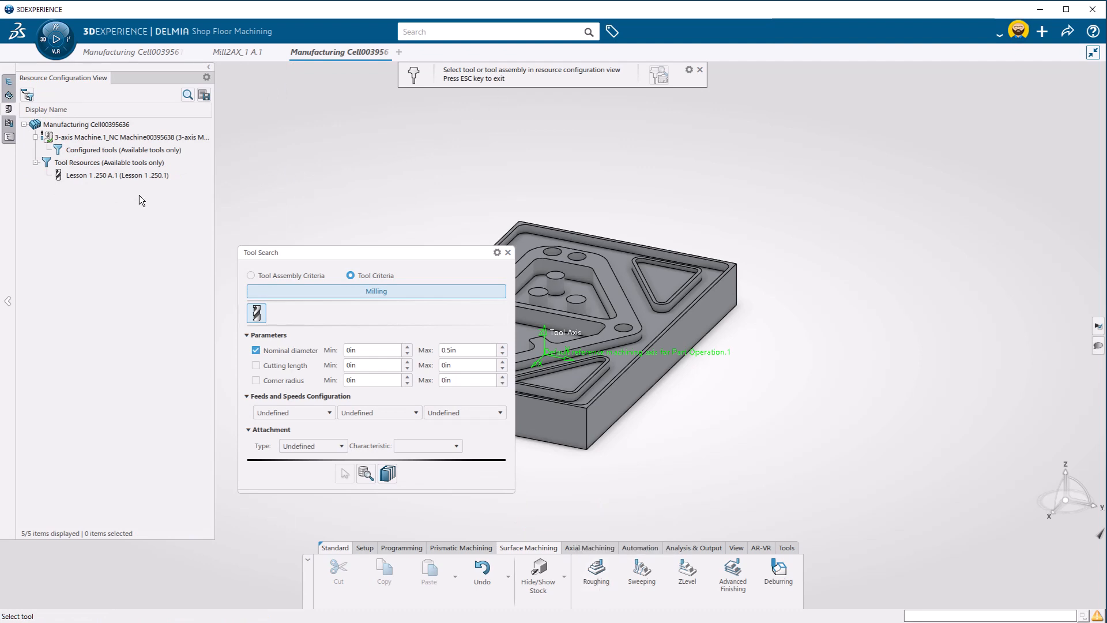
click(75, 175)
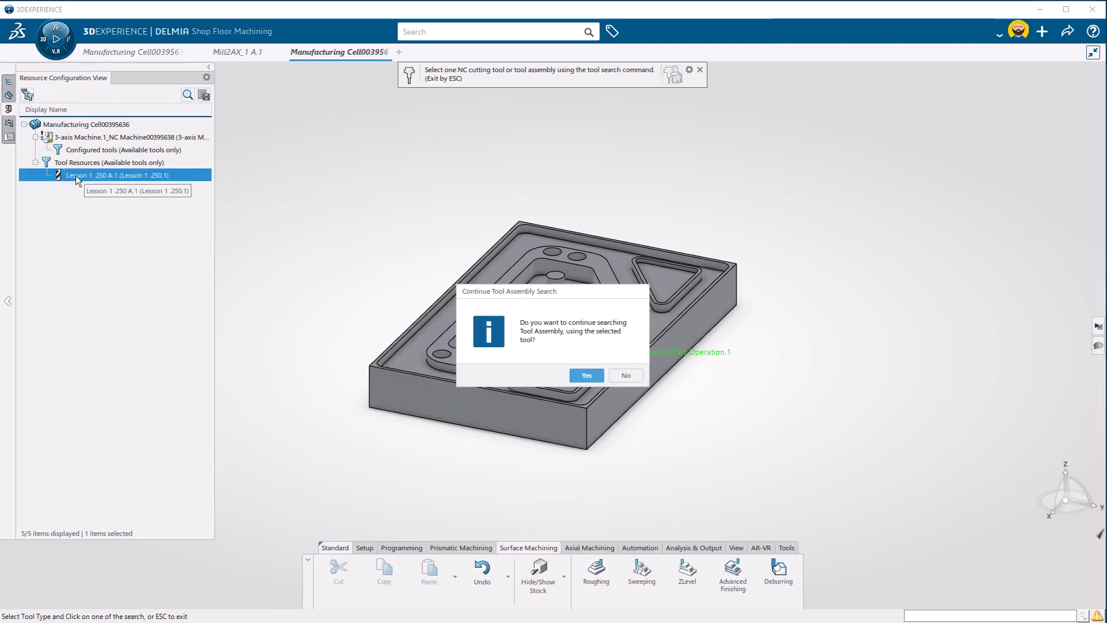
click(628, 375)
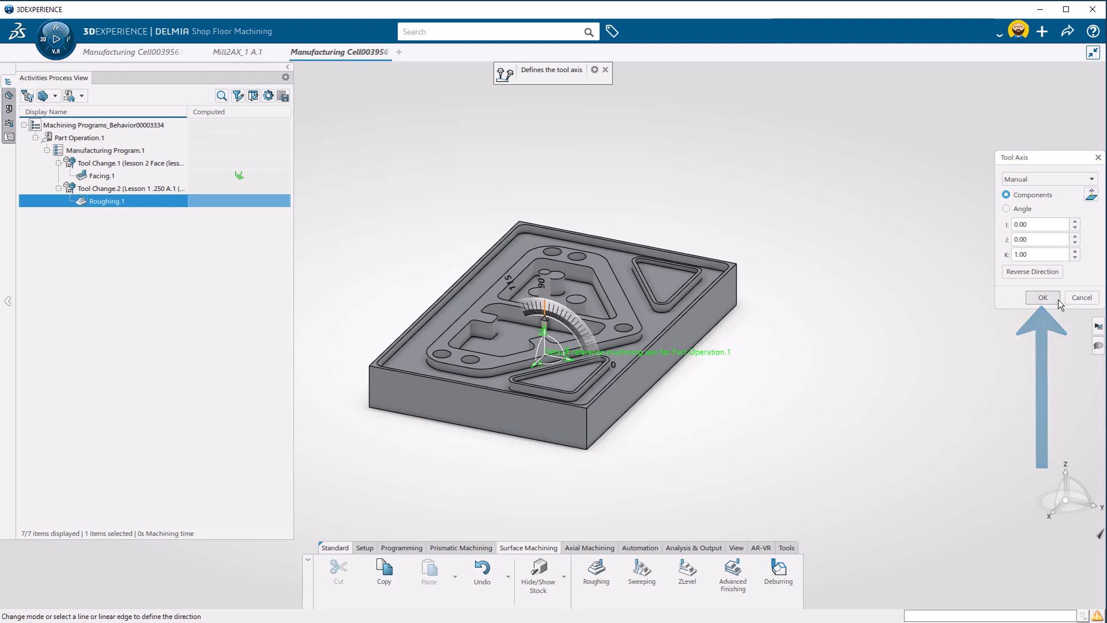
Accept the tool axis with components 0, 0, 1 and assign the Mill2AX_1 body as the part to rough
click(1042, 297)
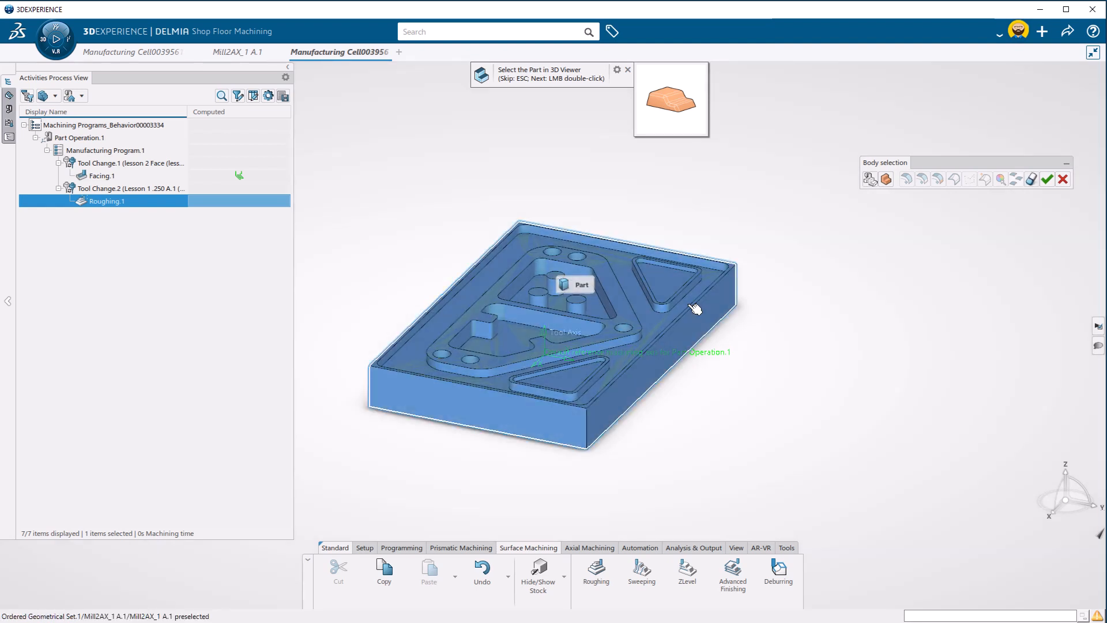
click(695, 310)
click(1045, 180)
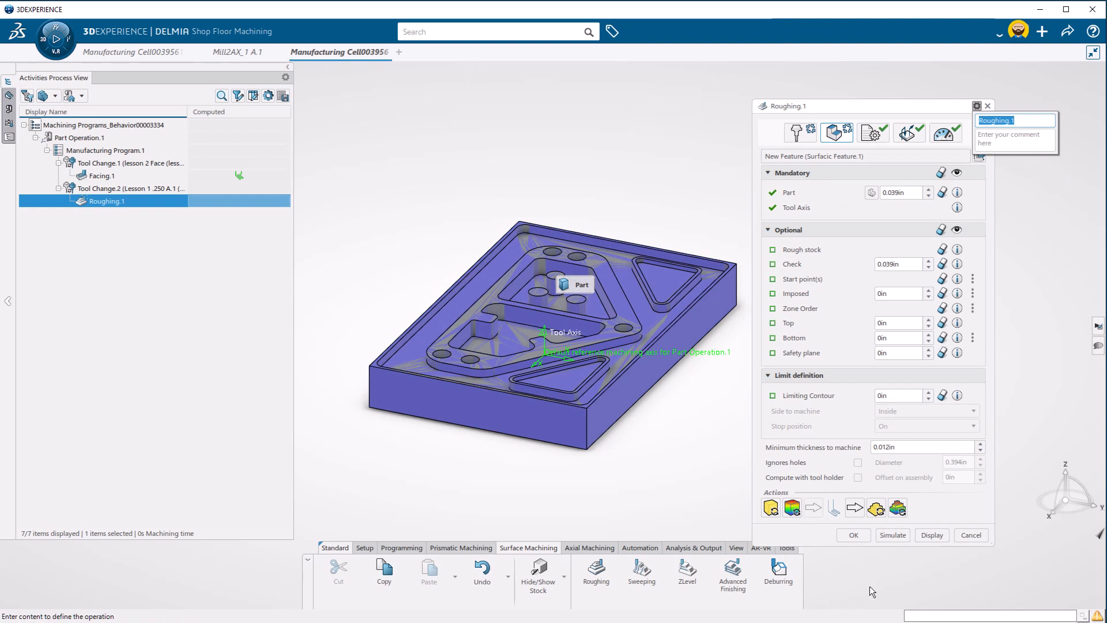
Compute and display the roughing tool path, and accept the roughing operation
click(932, 535)
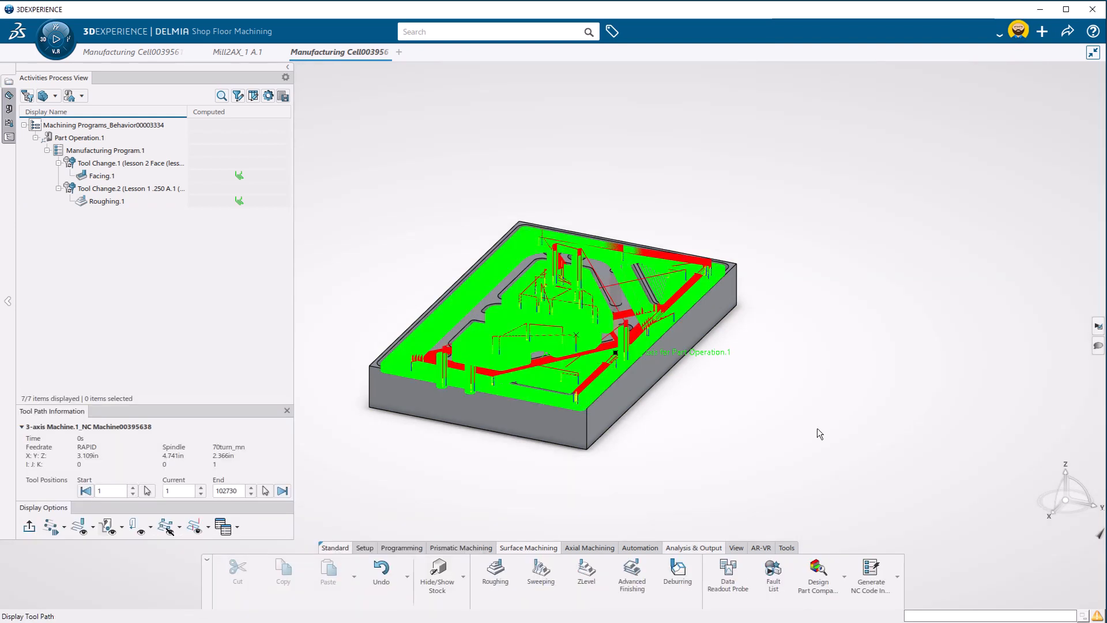
key(Escape)
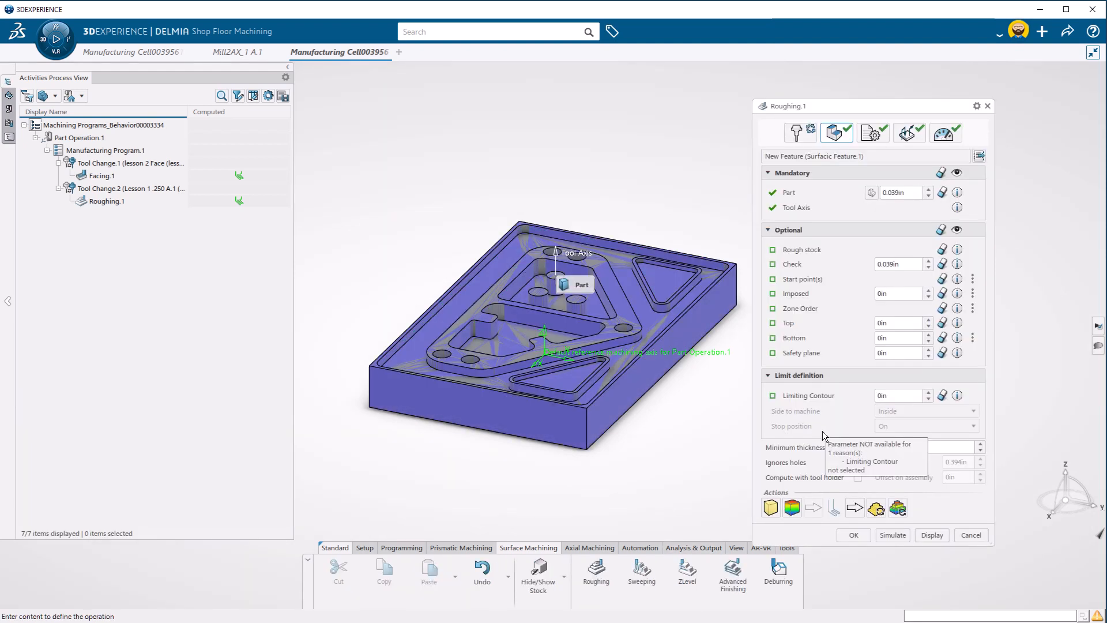
click(849, 535)
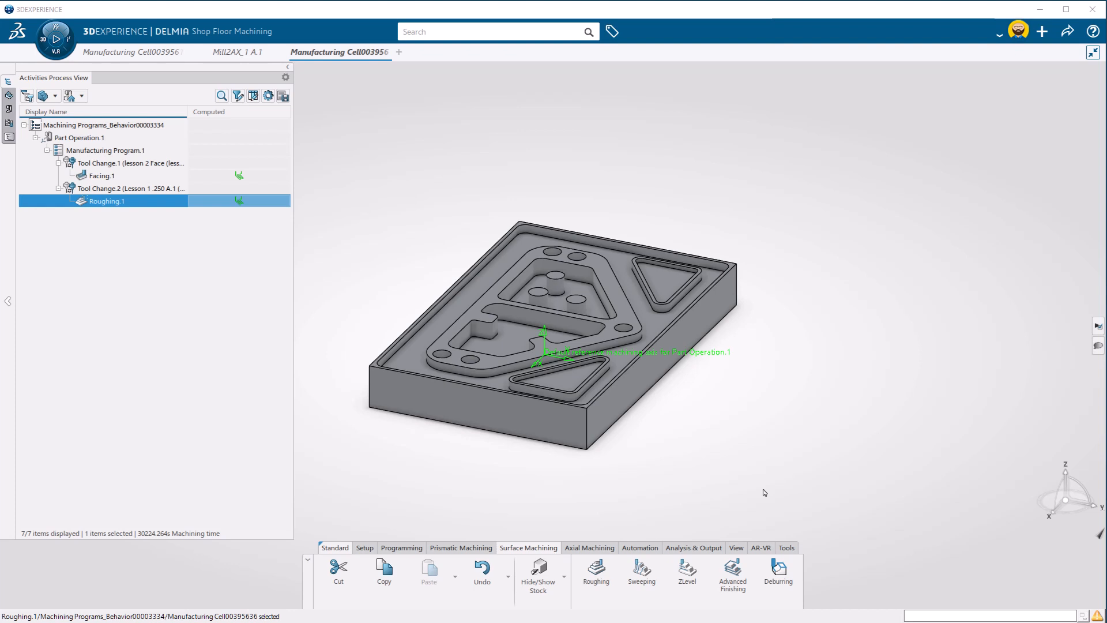
Start the tool path simulation of Part Operation.1 and enable material removal
click(113, 138)
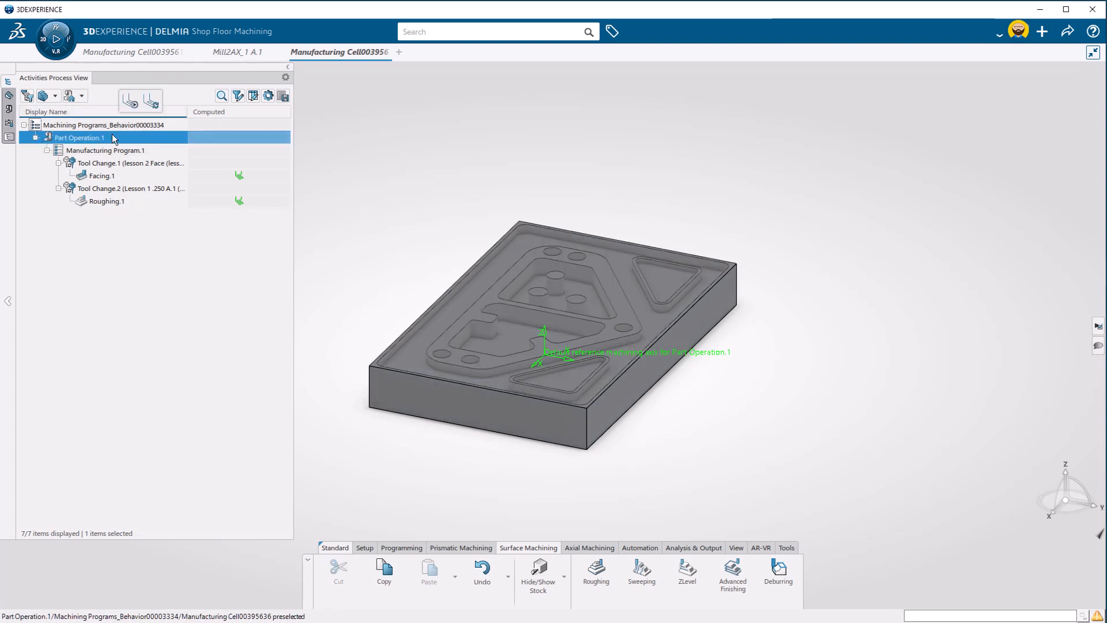
click(129, 102)
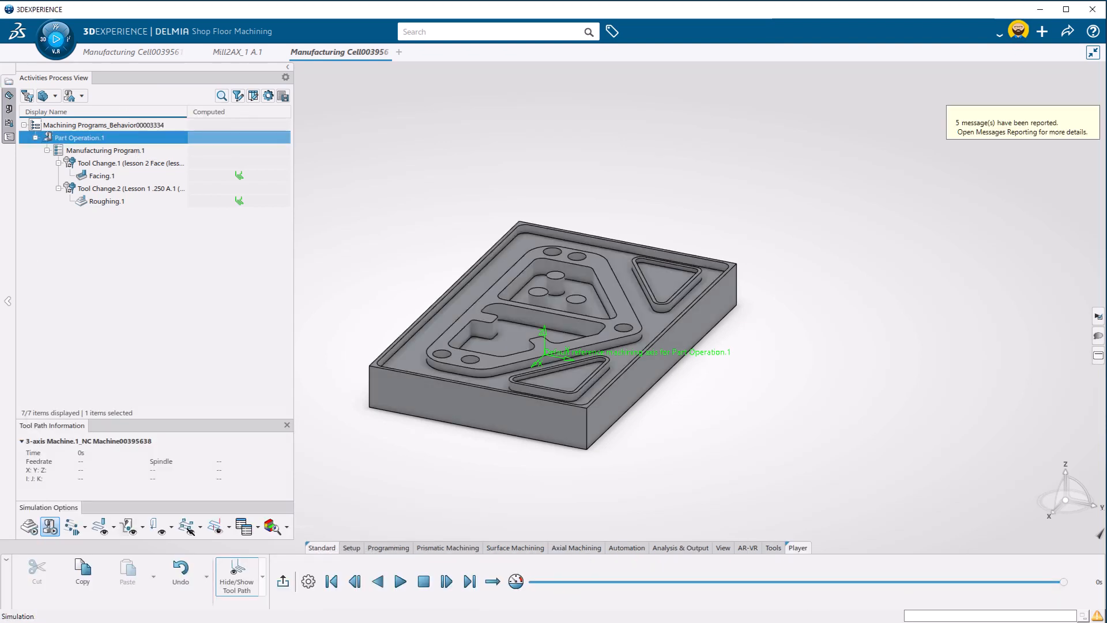
click(24, 525)
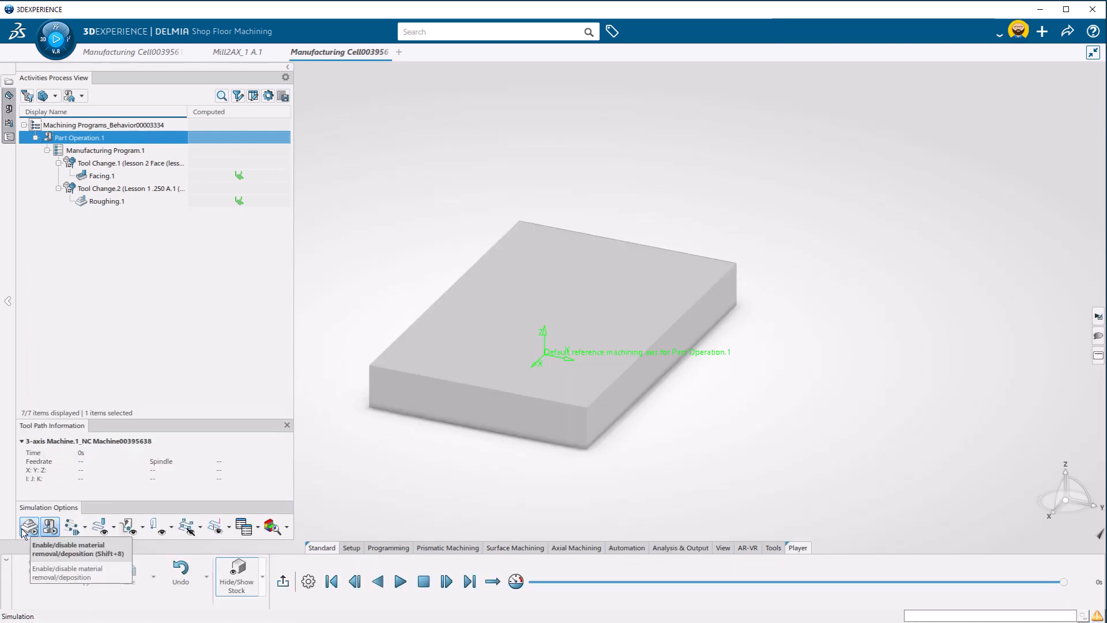
Play the material removal simulation and raise the player speed to 16x
click(402, 582)
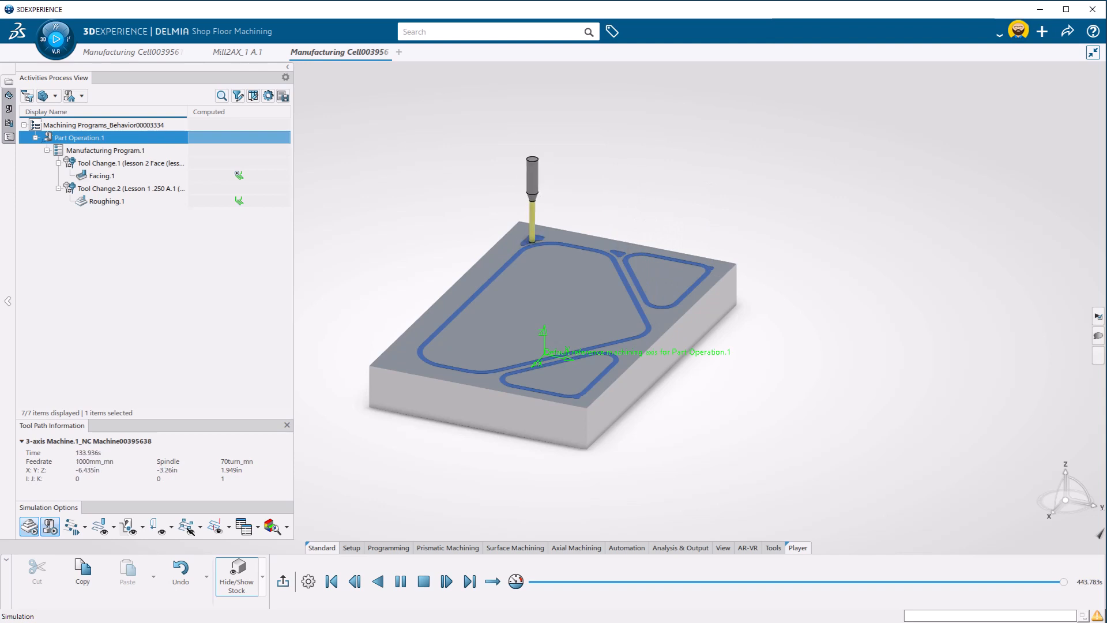
key(Up)
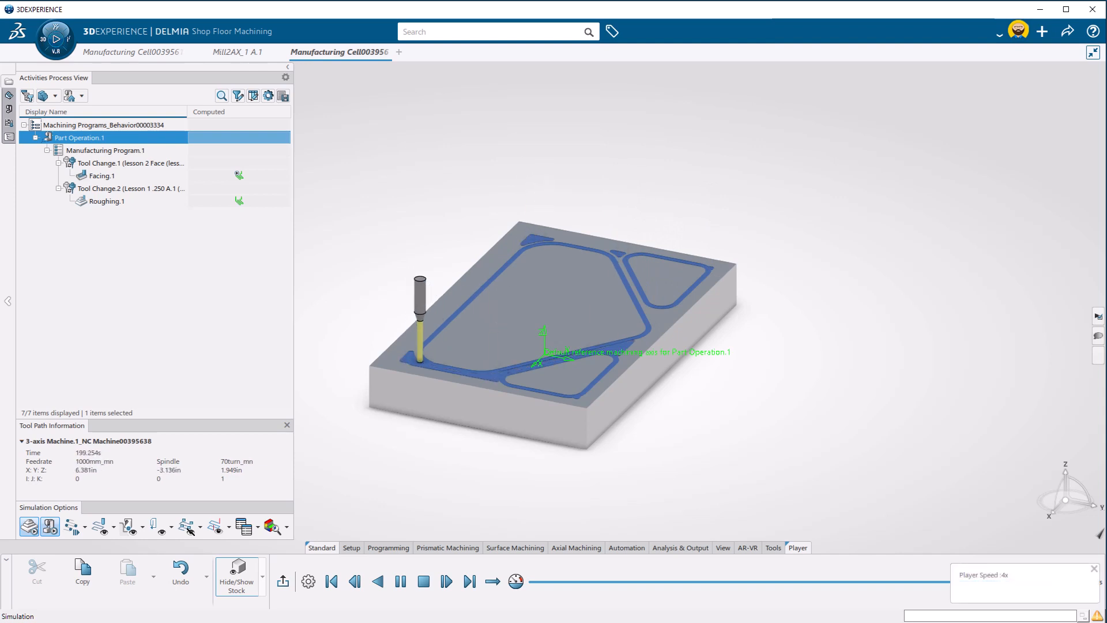
key(Up)
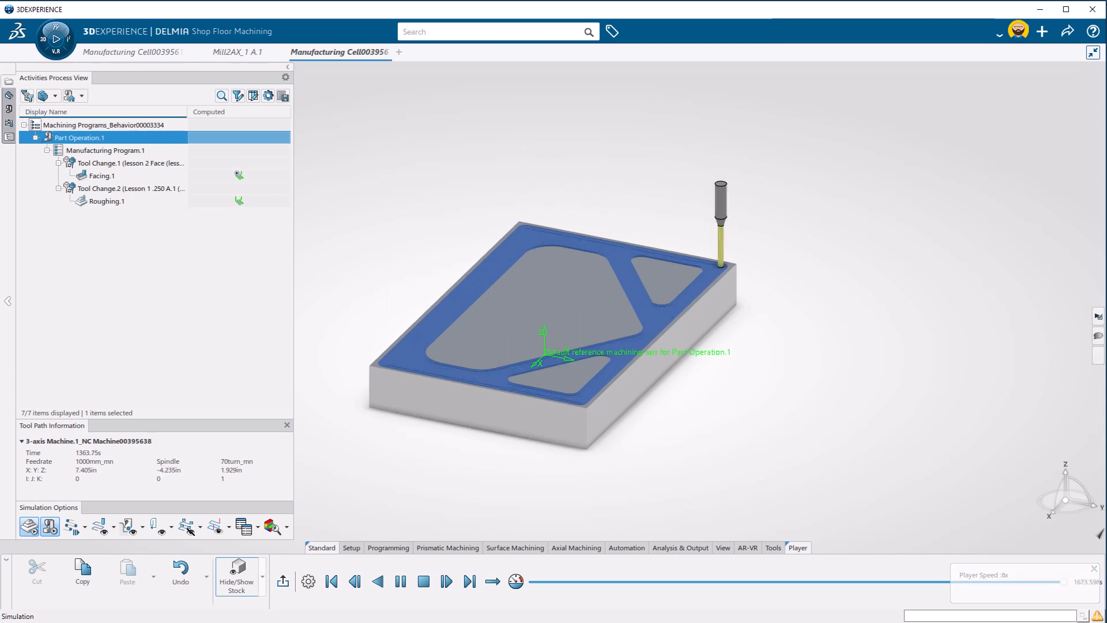
key(Up)
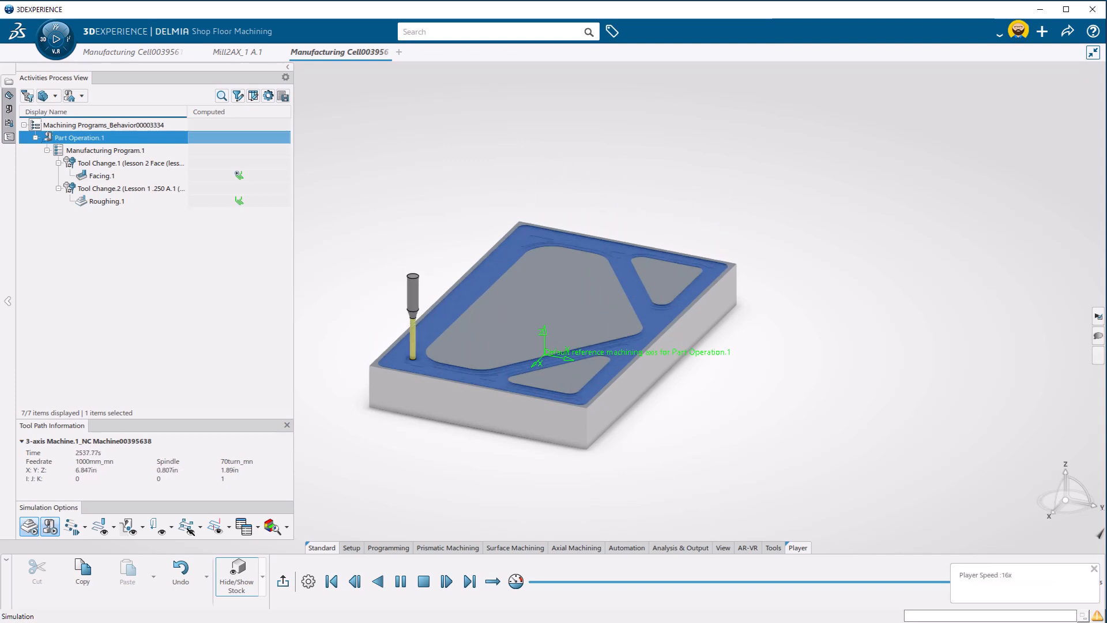